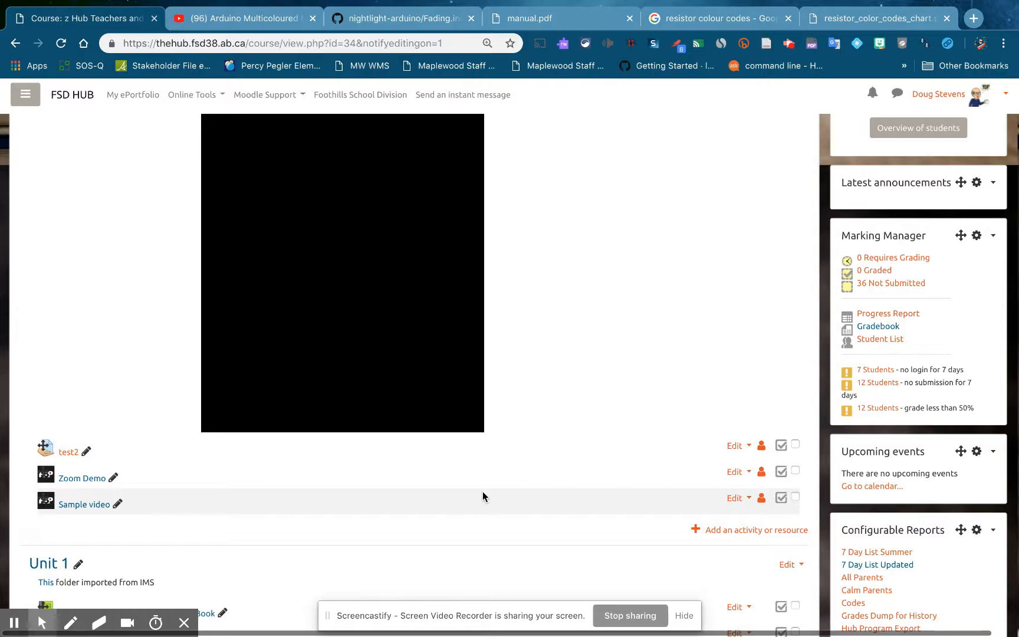
- Add a new Interactive Content activity to the course section above Unit 1
left_click(737, 530)
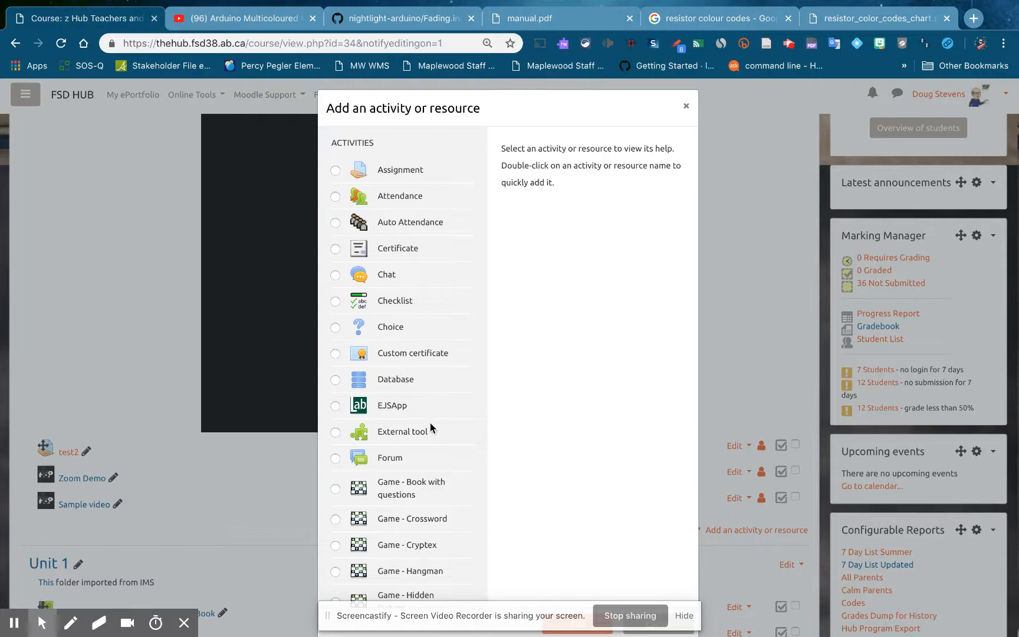
scroll(373, 354, "down", 10)
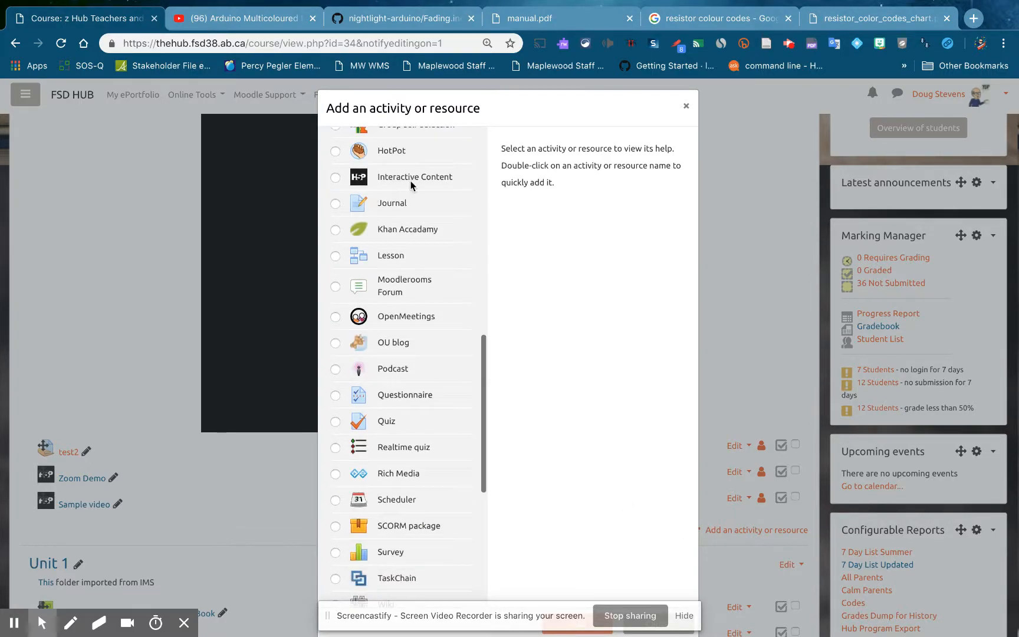
left_click(336, 178)
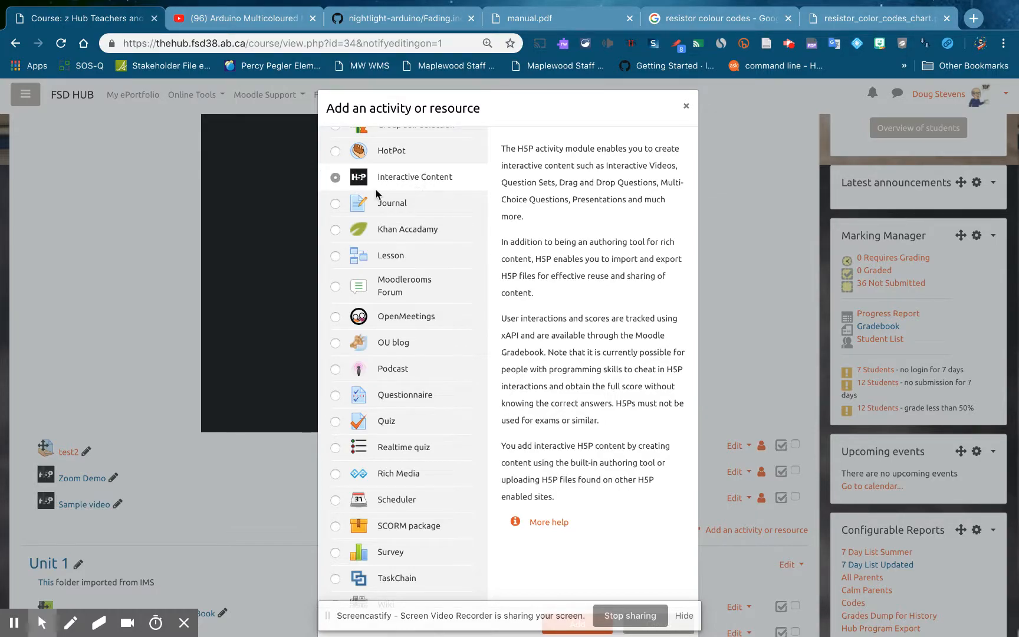
scroll(591, 490, "down", 3)
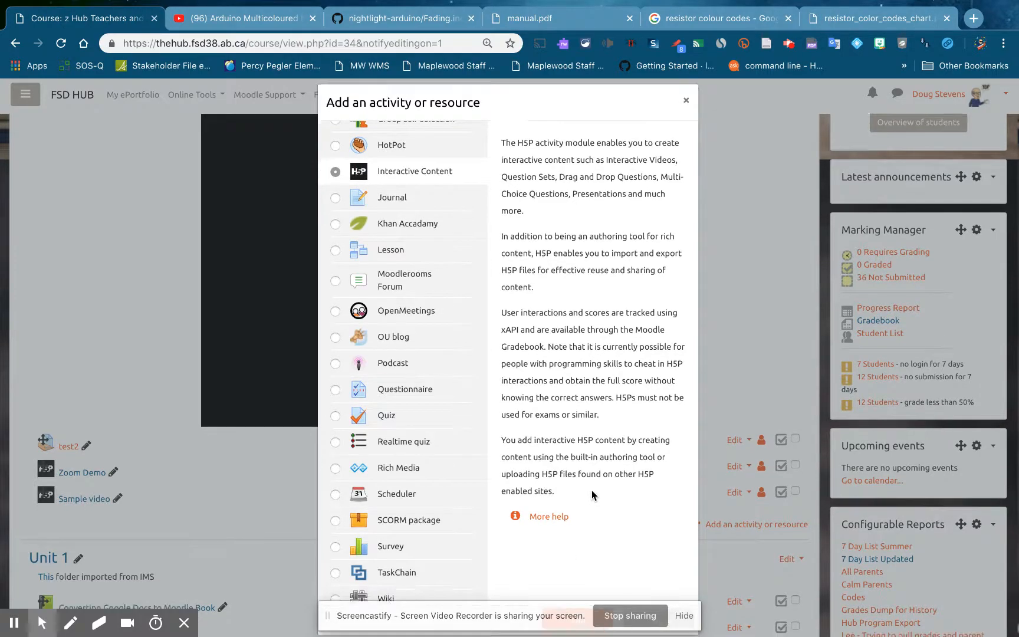
left_click(580, 453)
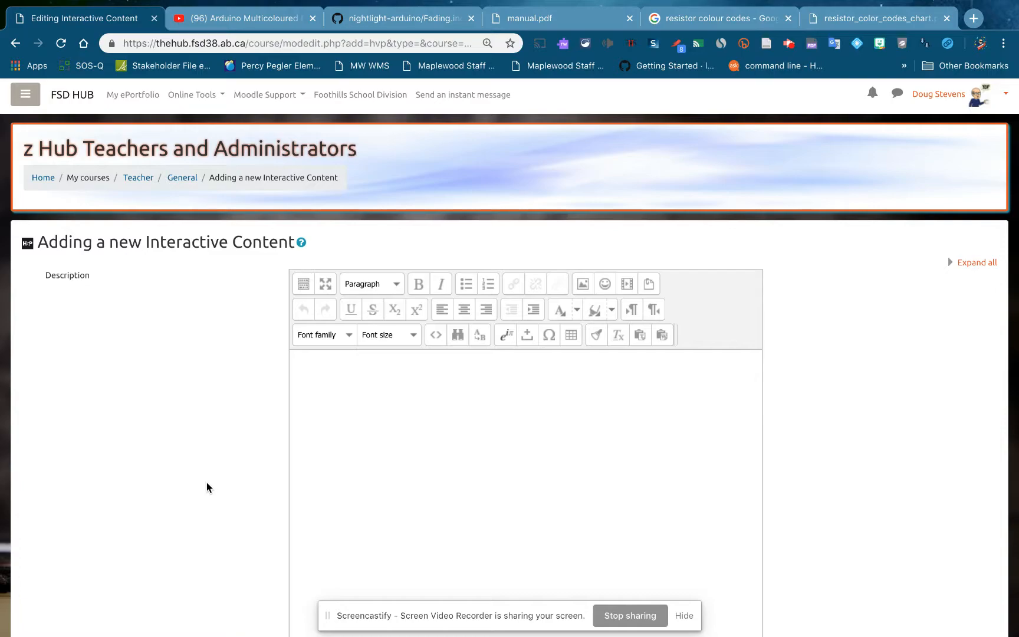
- Look over the new activity's description and editor sections and browse the available H5P content types
scroll(207, 484, "down", 2)
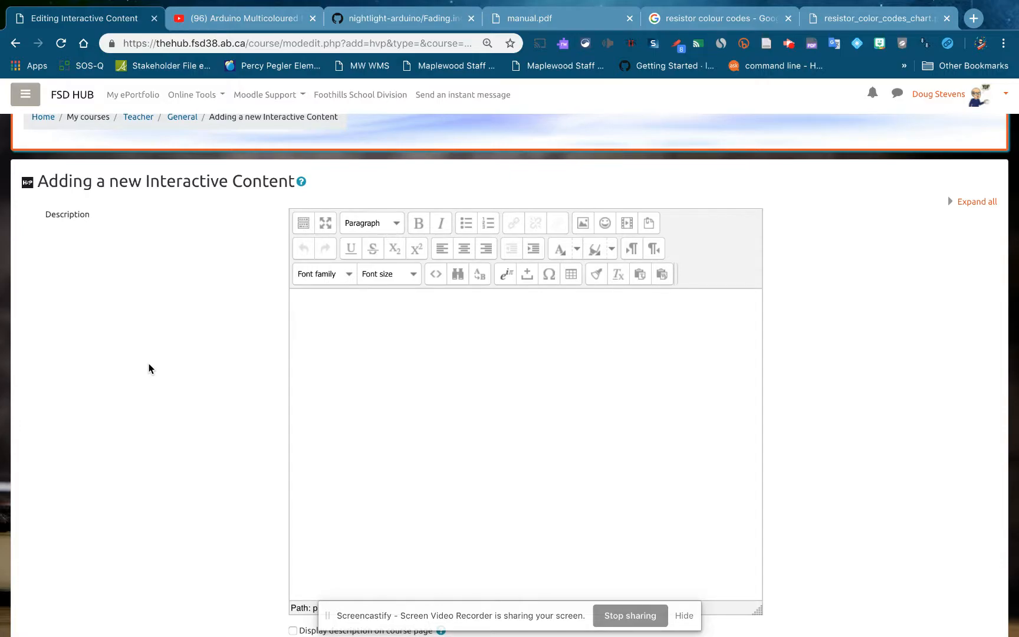
scroll(238, 343, "down", 5)
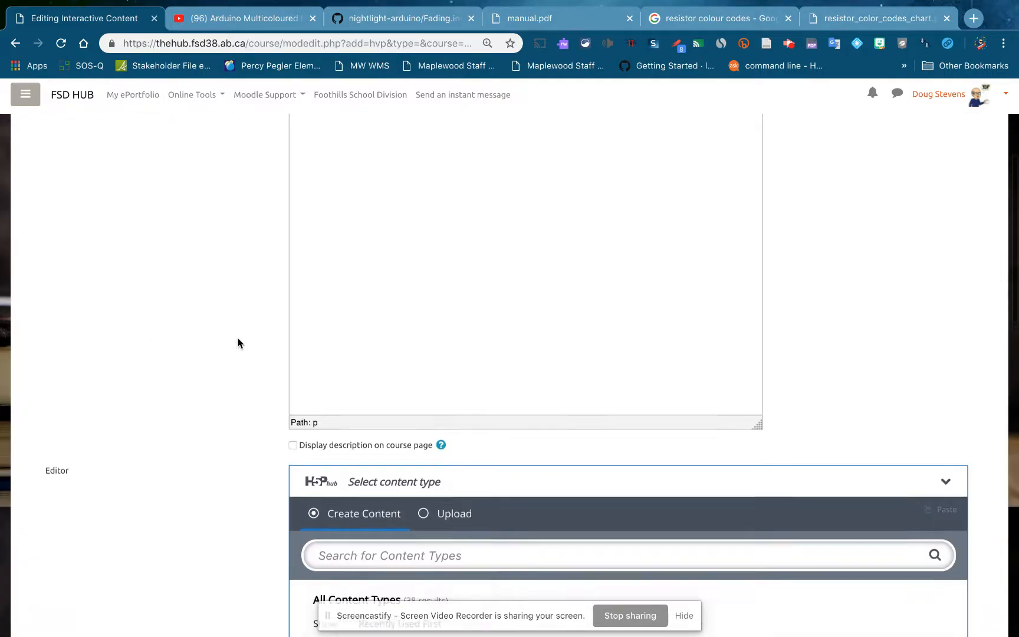
scroll(238, 343, "up", 6)
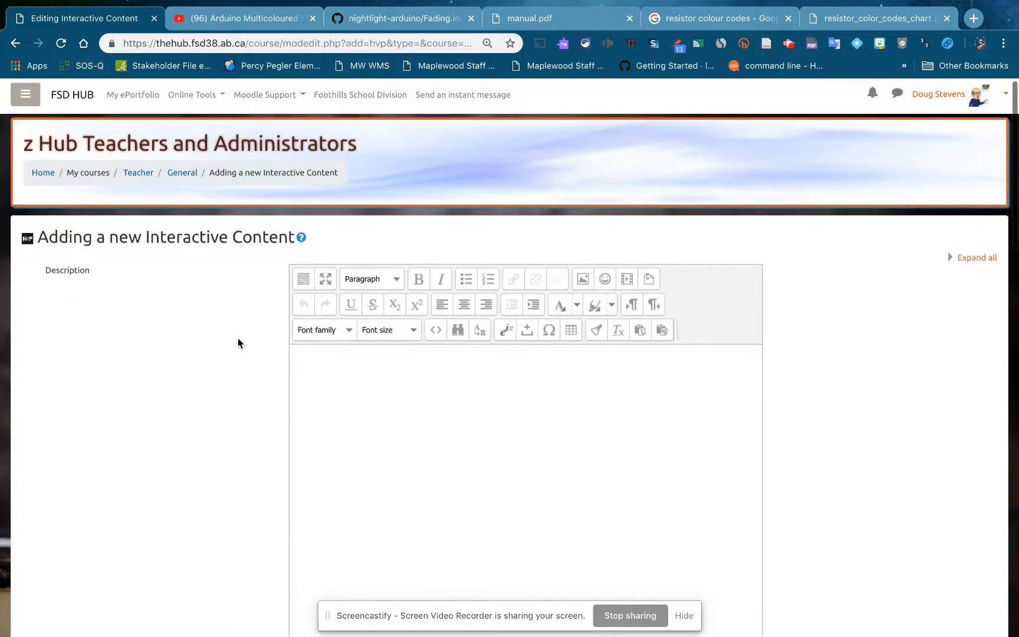
scroll(238, 342, "down", 1)
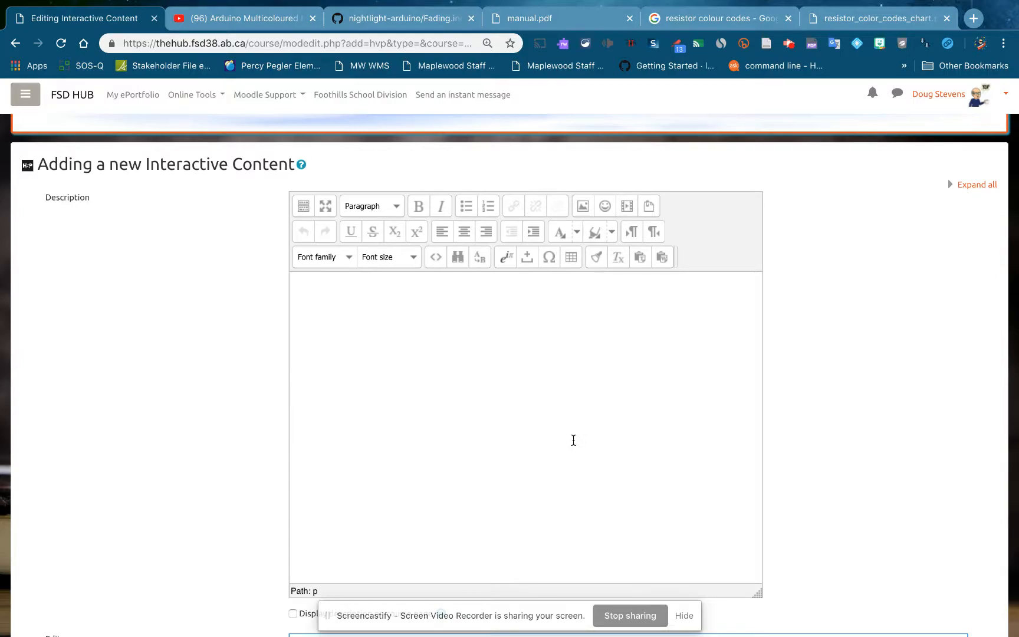
scroll(178, 400, "down", 4)
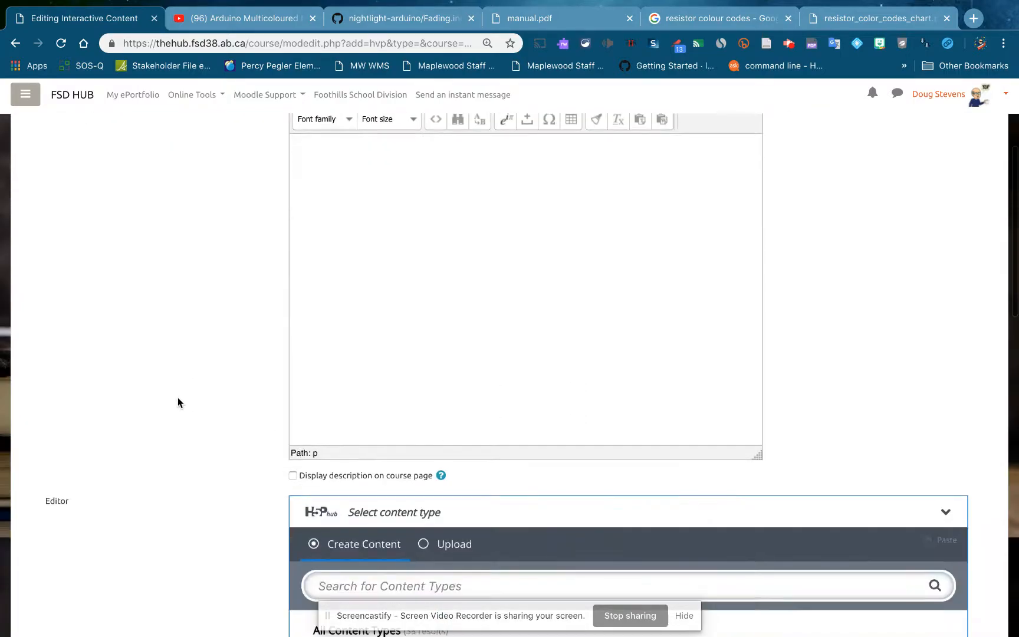
scroll(178, 401, "down", 3)
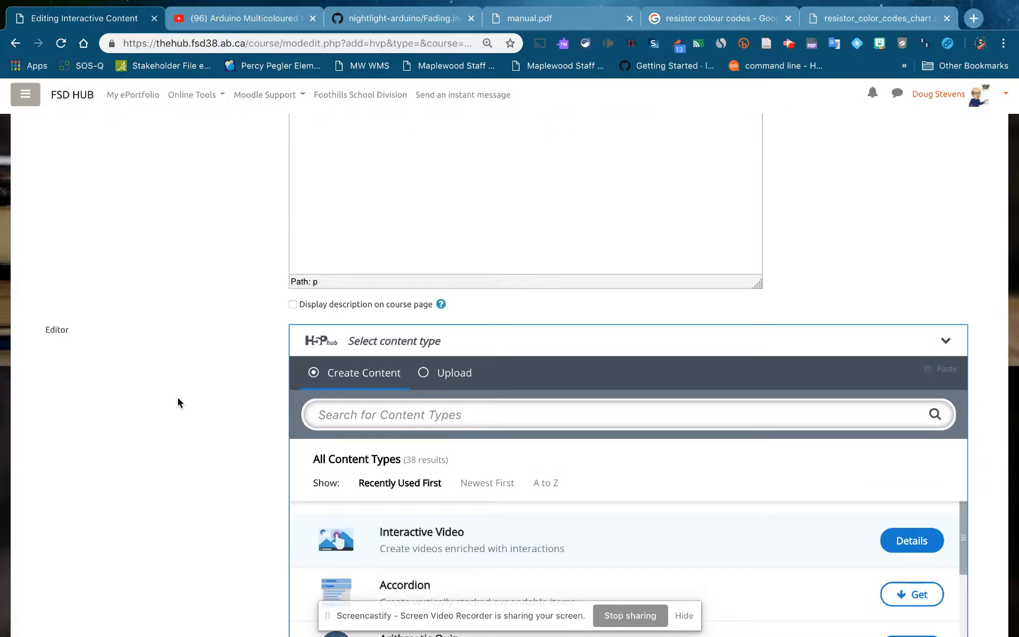
scroll(177, 401, "down", 1)
scroll(177, 397, "down", 6)
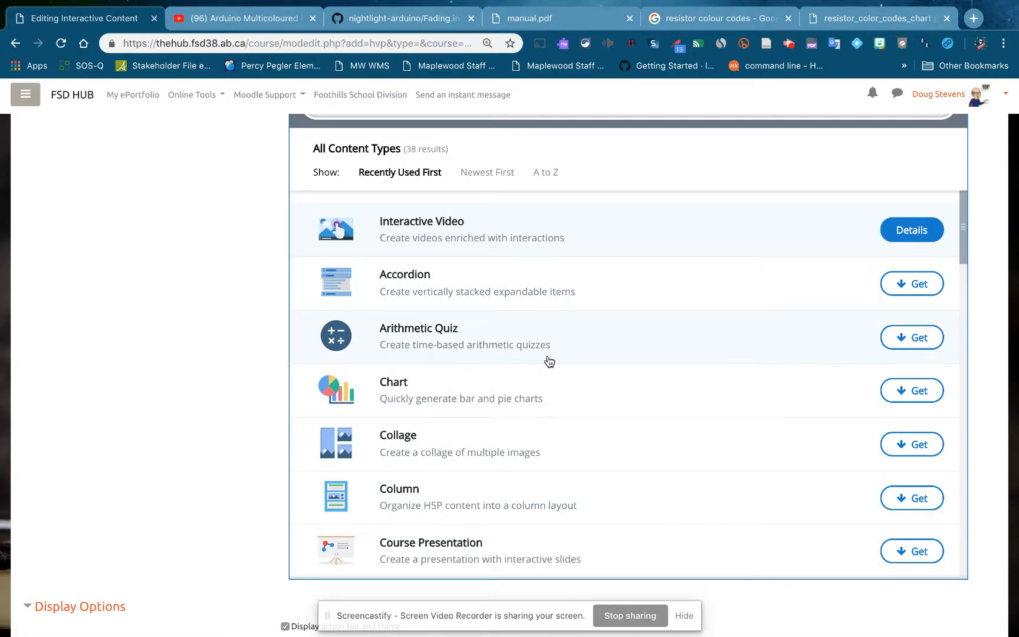
scroll(549, 361, "down", 5)
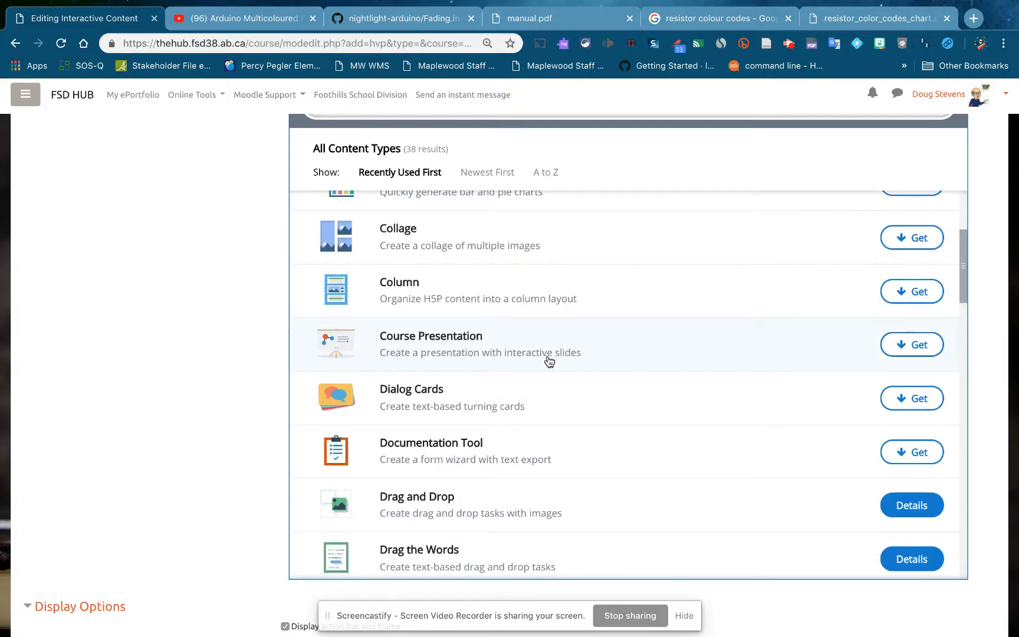
scroll(548, 361, "down", 9)
scroll(549, 362, "down", 2)
scroll(548, 361, "down", 5)
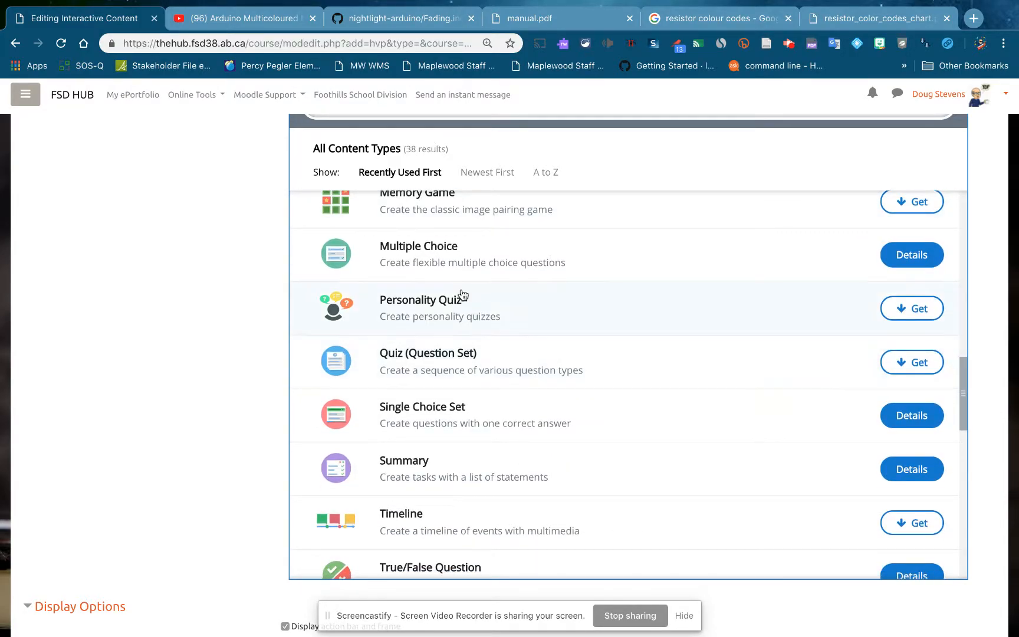
scroll(411, 233, "up", 1)
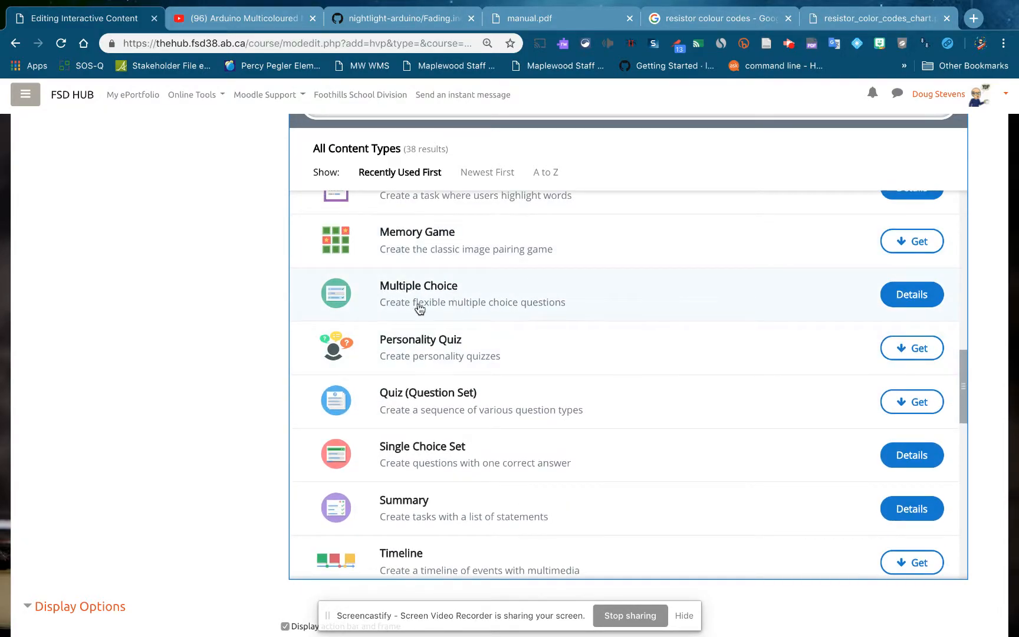
scroll(316, 400, "down", 8)
scroll(317, 401, "down", 2)
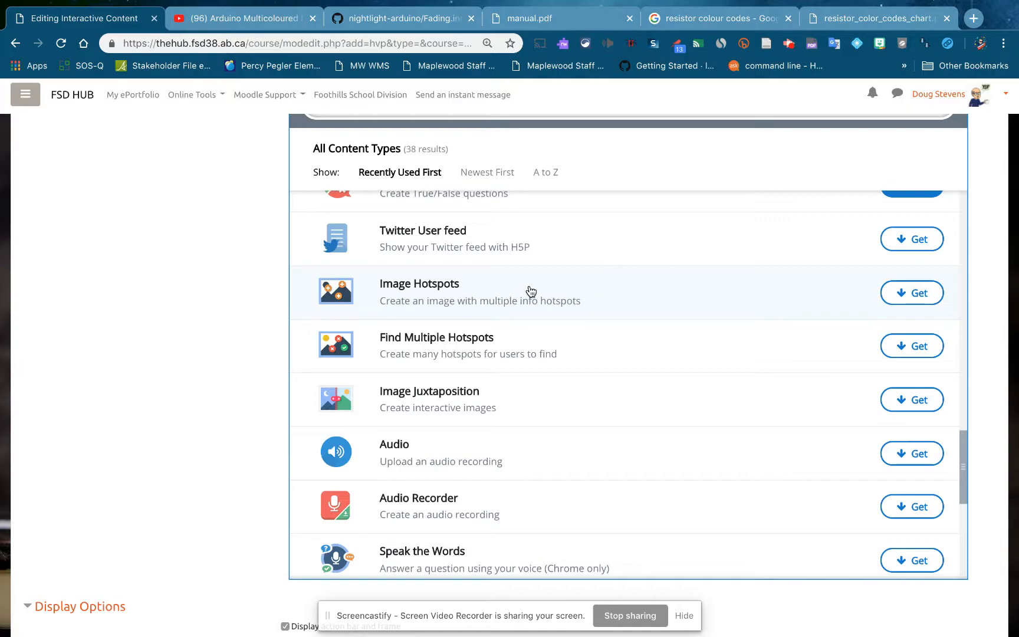
scroll(550, 479, "down", 2)
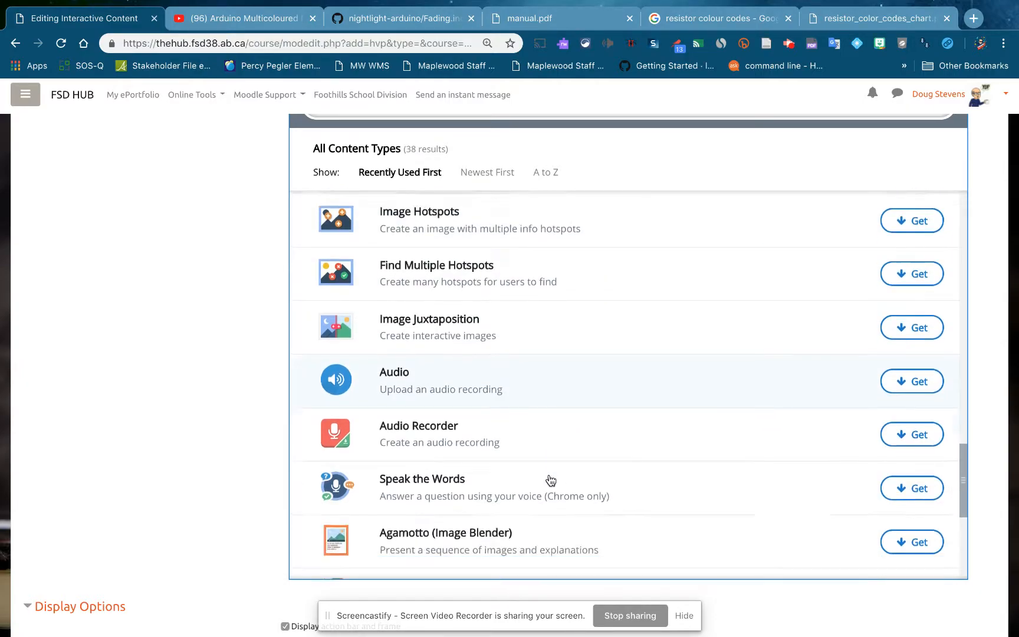
scroll(550, 479, "down", 1)
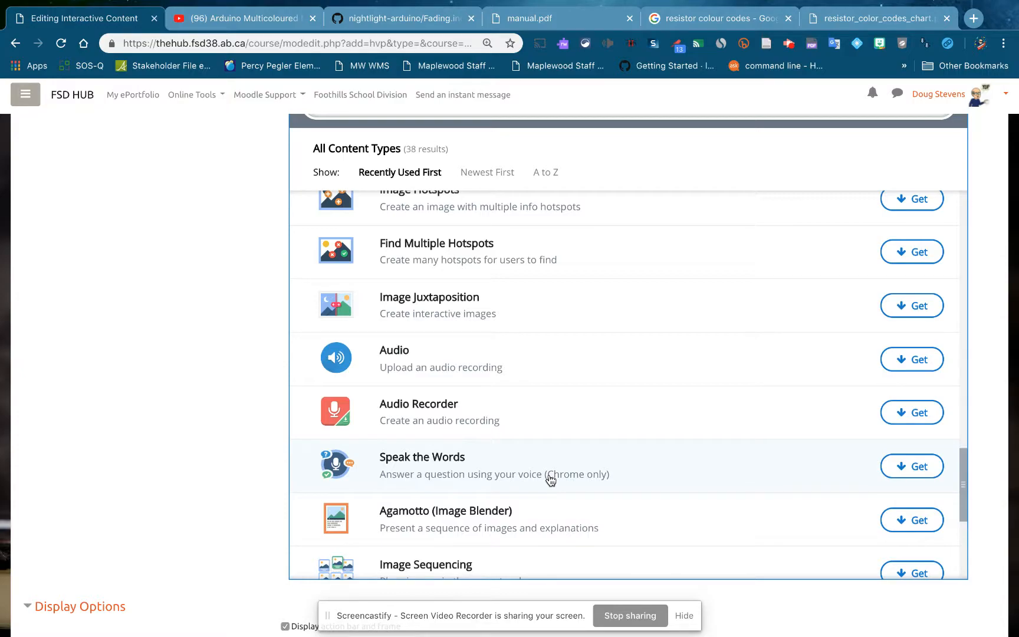
scroll(550, 479, "down", 3)
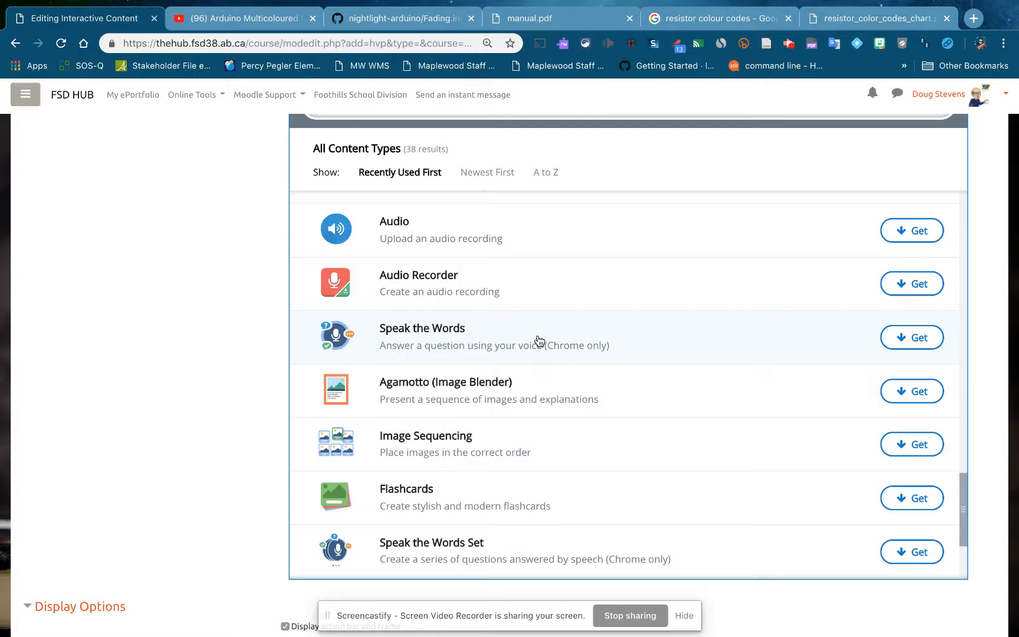
- Choose Interactive Video as the content type and title it "Arduino Night Light"
scroll(539, 341, "up", 20)
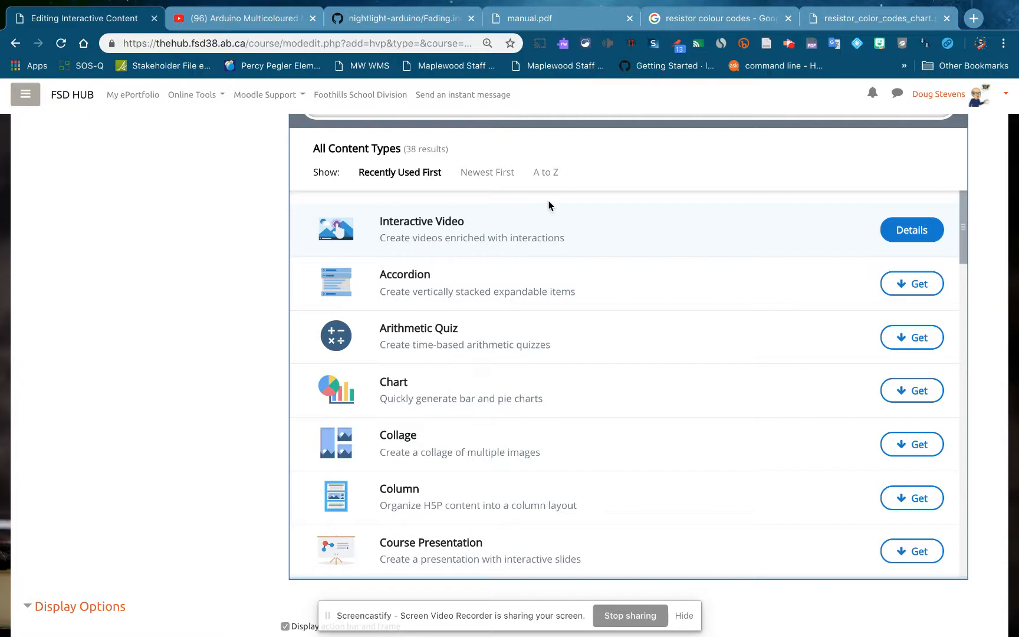
left_click(417, 226)
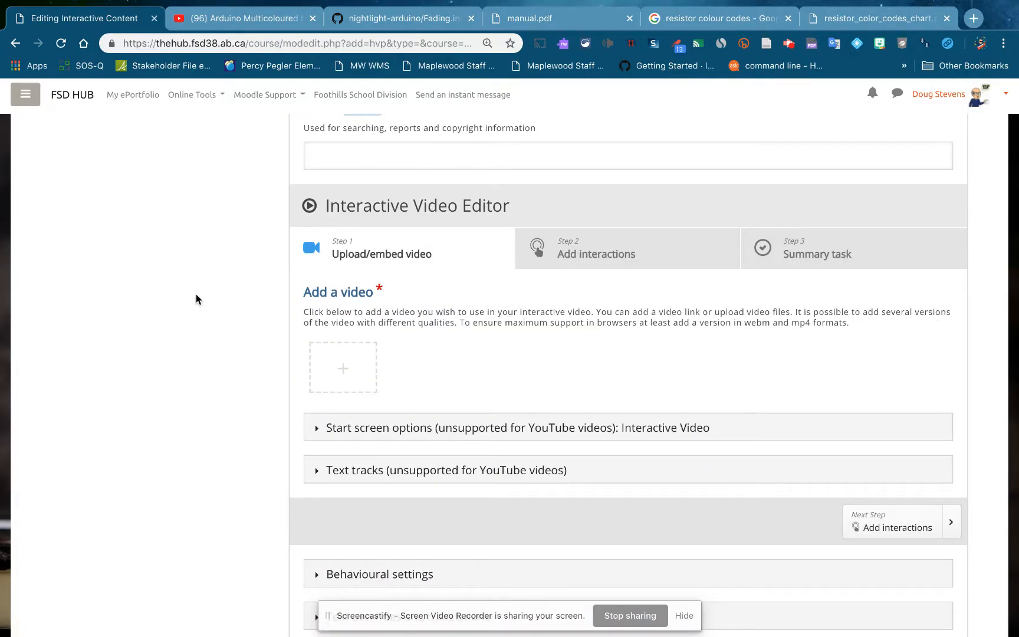
scroll(195, 294, "up", 3)
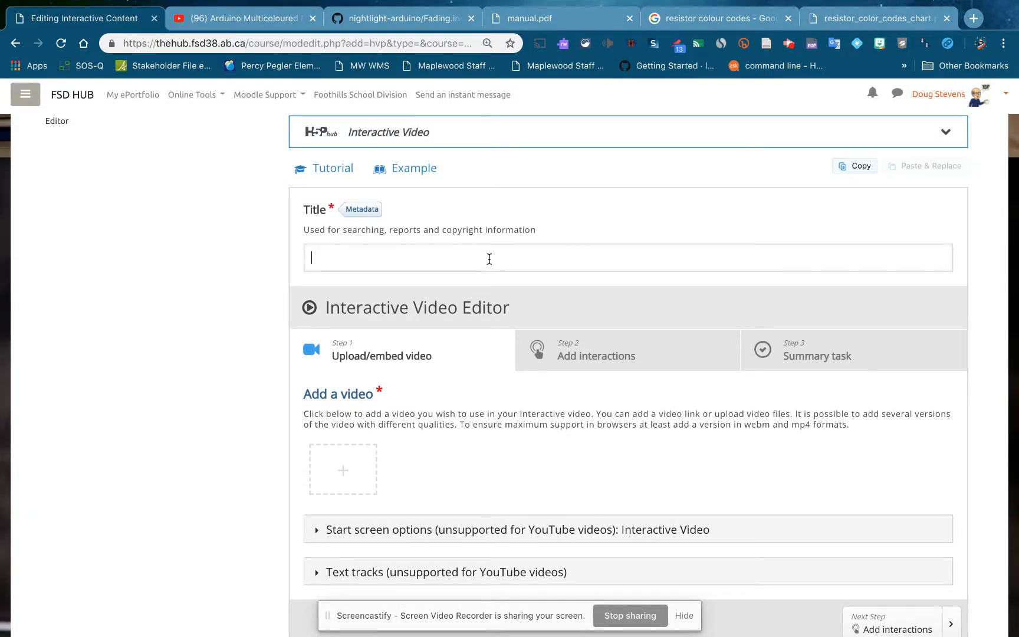
left_click(489, 263)
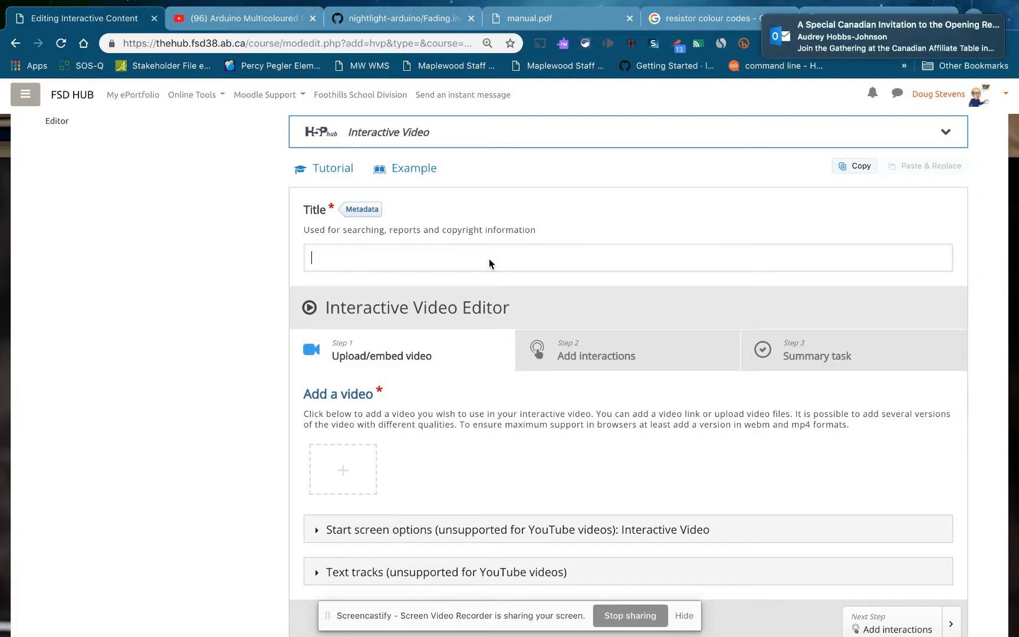
type("Arduino Night Light")
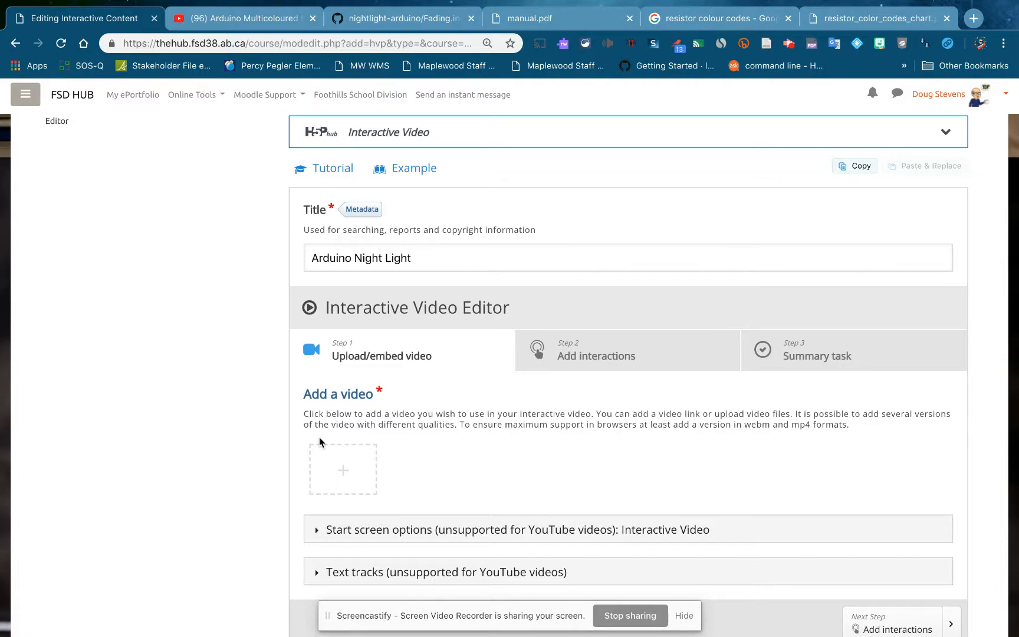
scroll(225, 380, "down", 3)
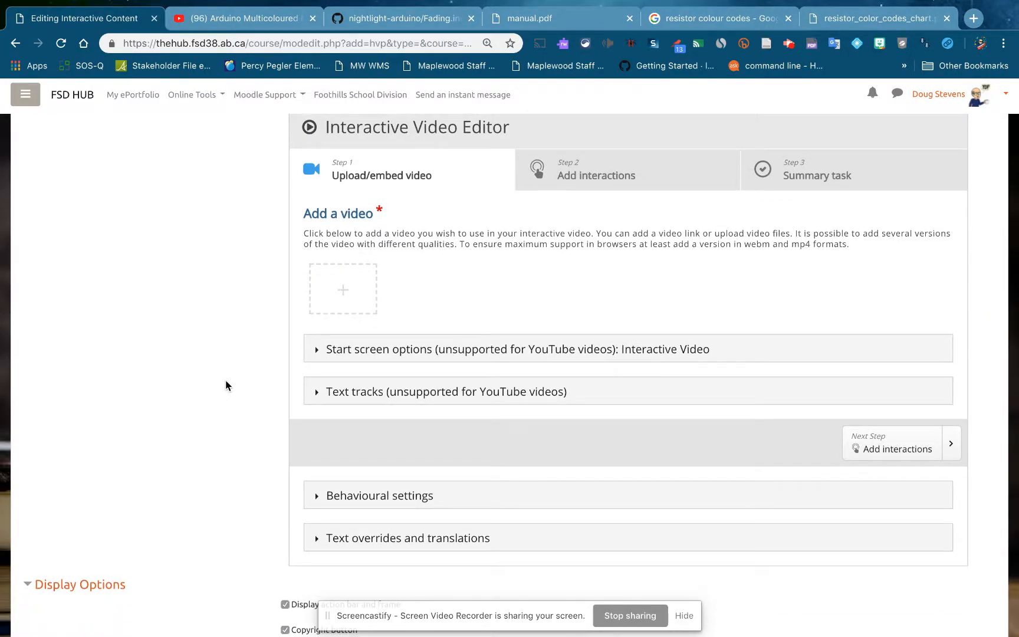
left_click(333, 292)
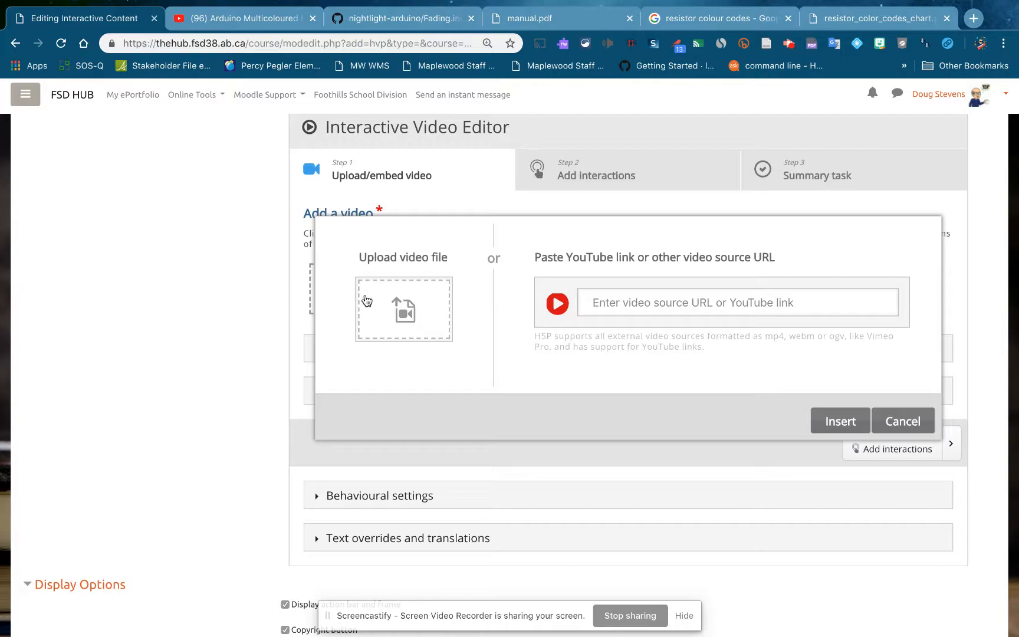
left_click(597, 303)
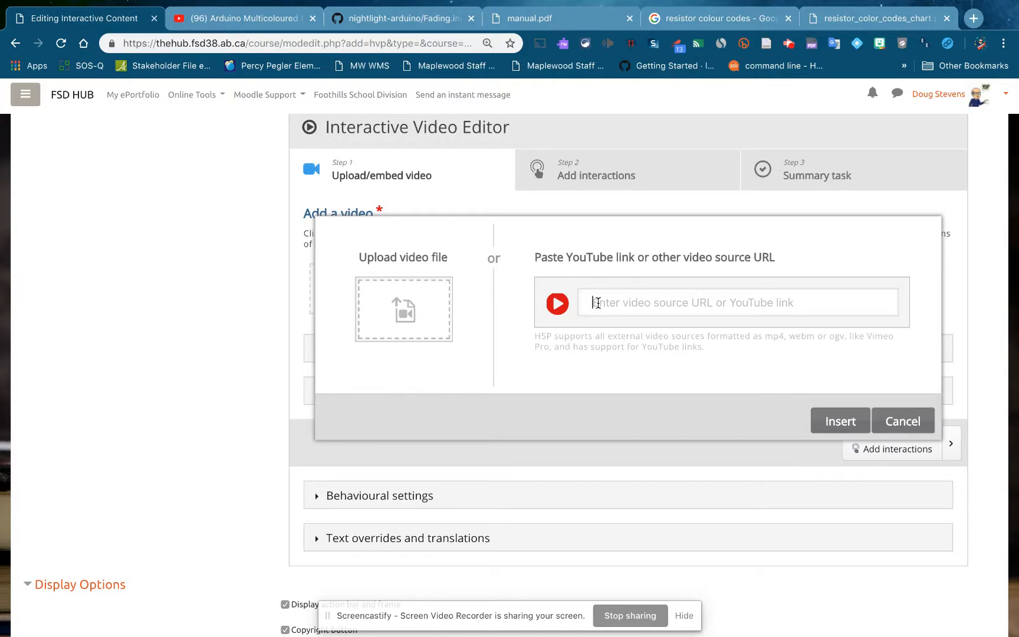
type("https://www.youtube.com/watch?v=oYwJki_sHqE&t=22s")
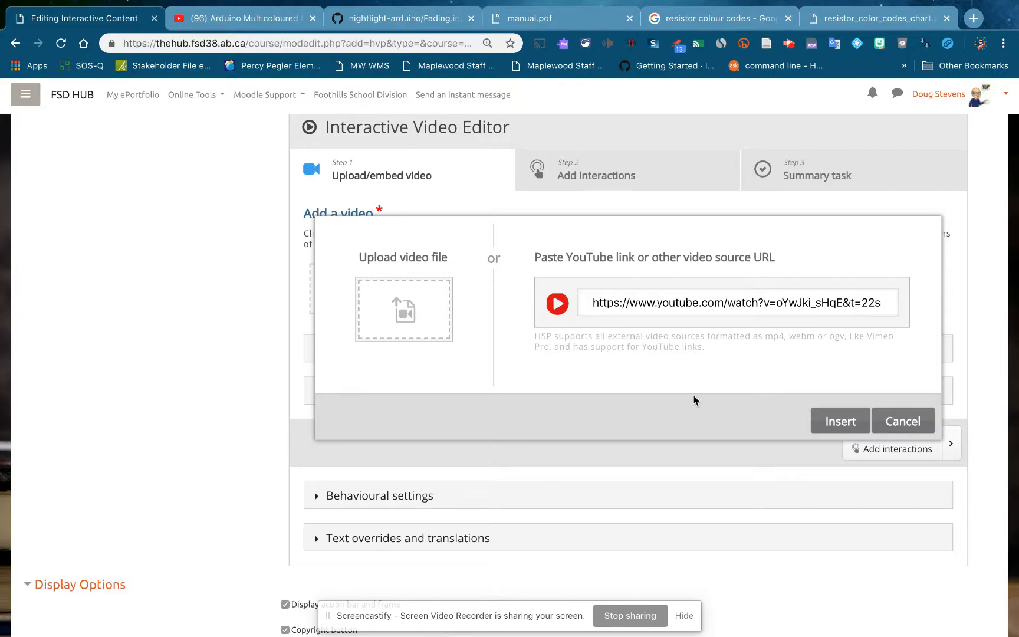
left_click(838, 420)
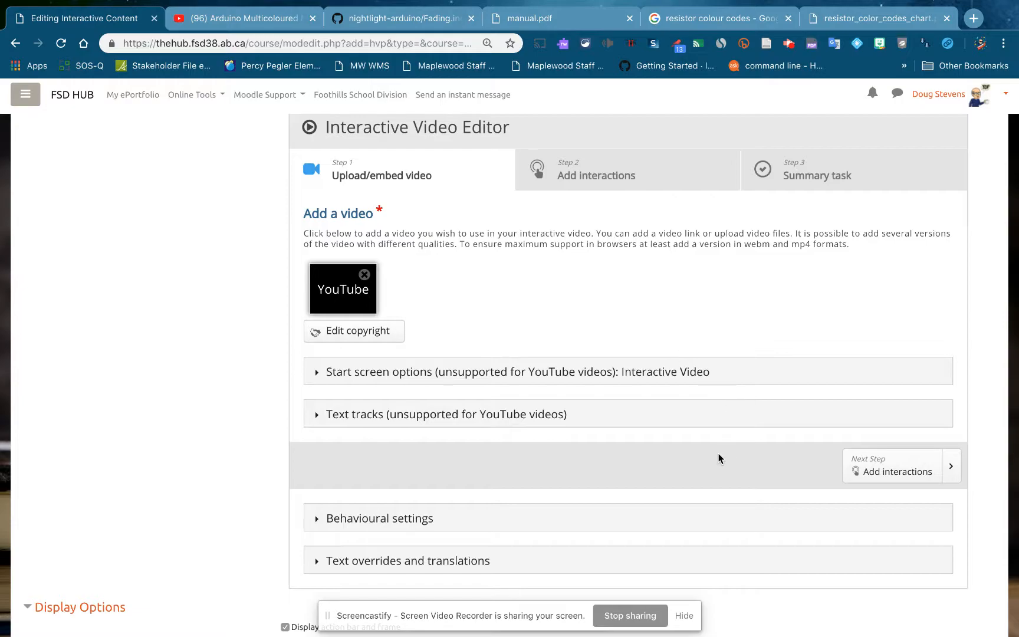
- Proceed to the Add interactions stage and play the video, pausing it at 0:09
left_click(880, 468)
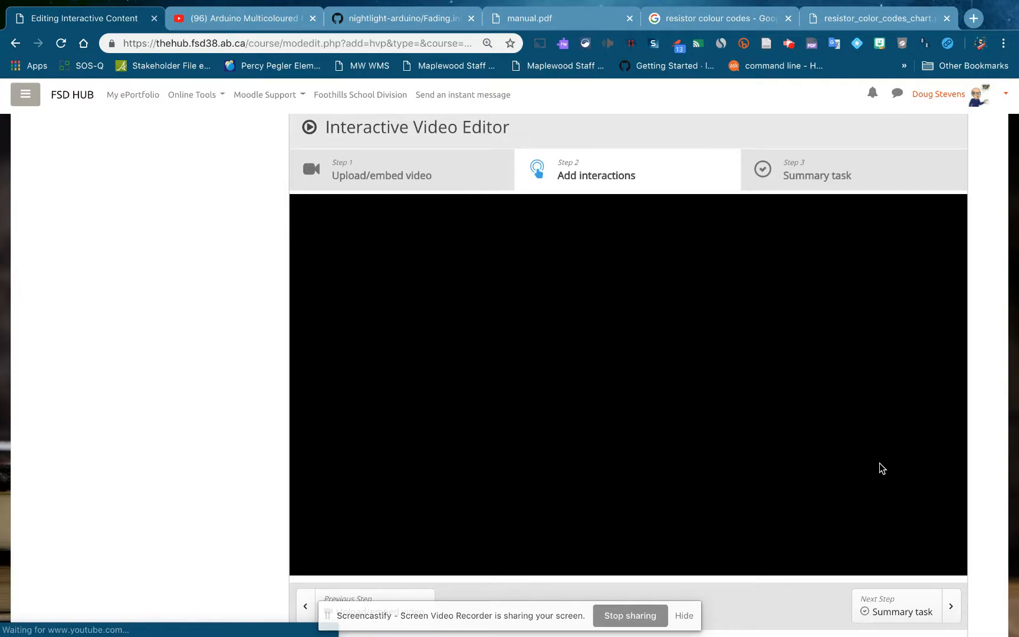
scroll(239, 522, "down", 3)
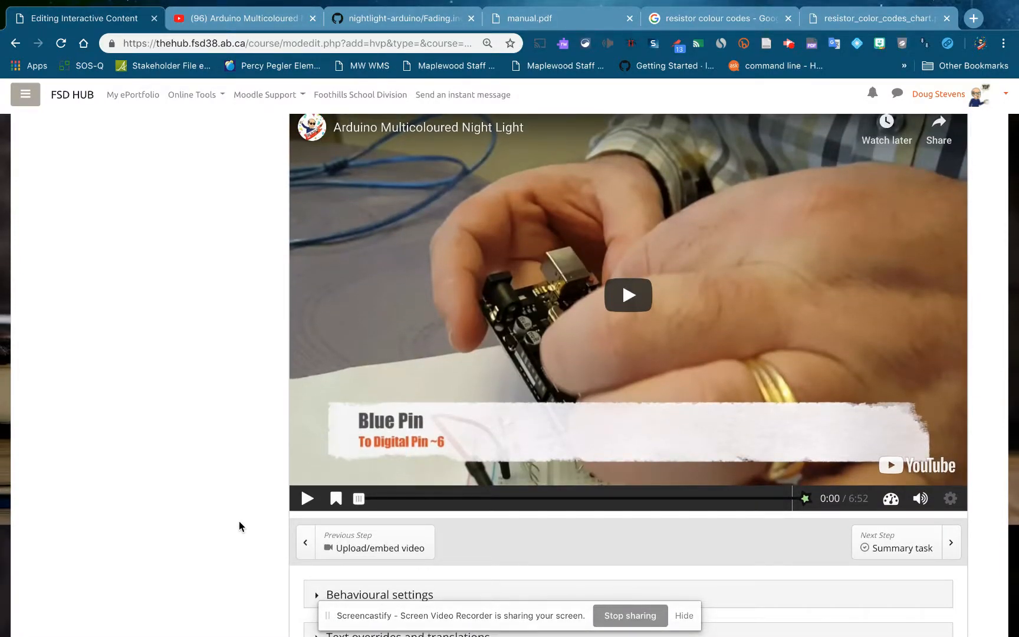
scroll(239, 522, "down", 1)
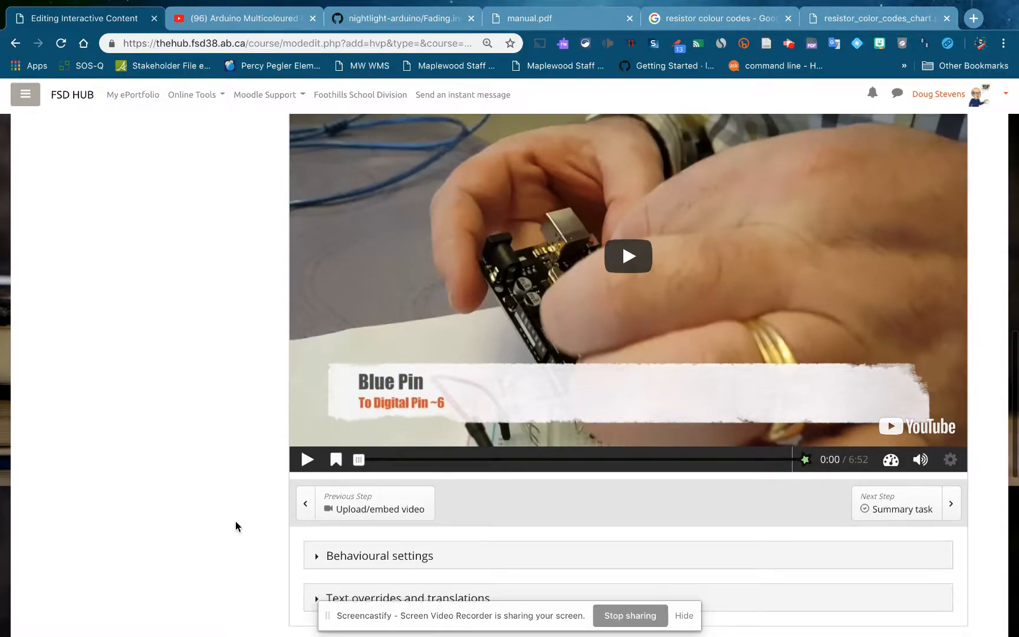
left_click(302, 460)
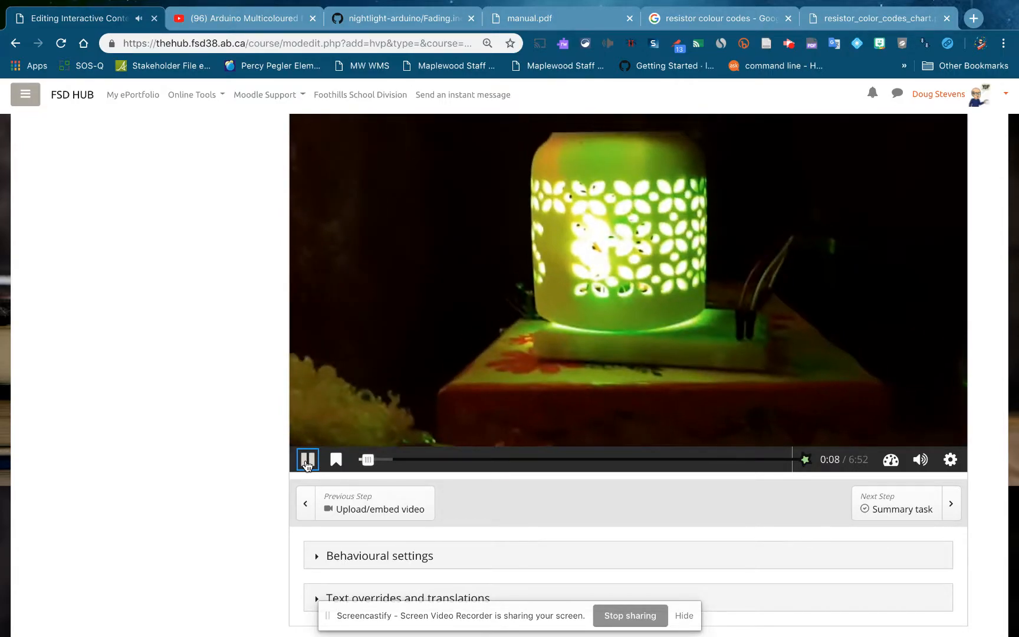
left_click(306, 459)
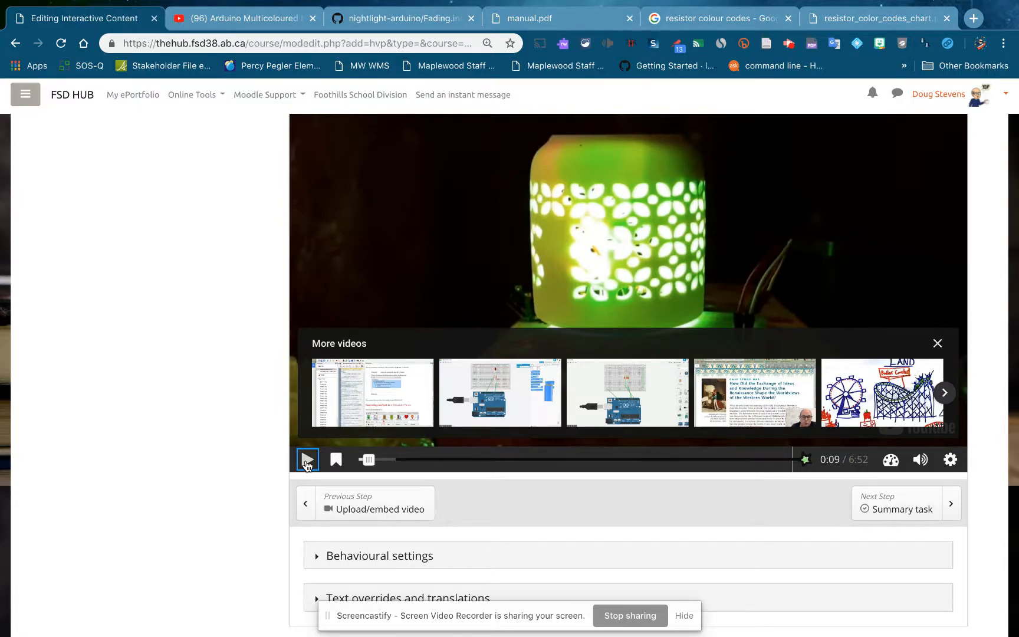
scroll(176, 379, "up", 2)
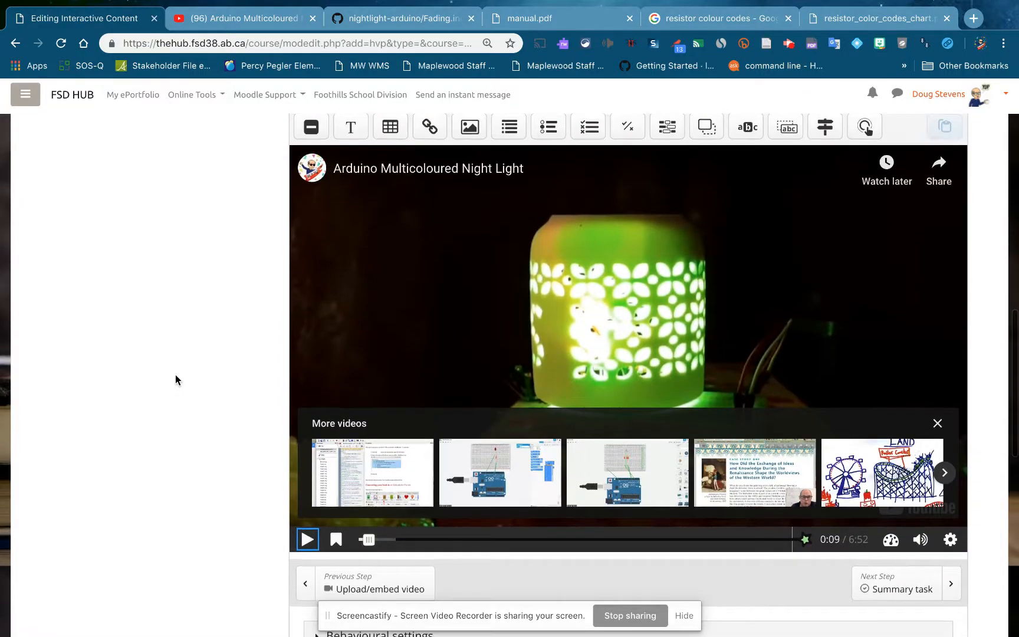
- Advance the video to 0:39, where the resistors are laid out, and pause it there
scroll(175, 373, "down", 1)
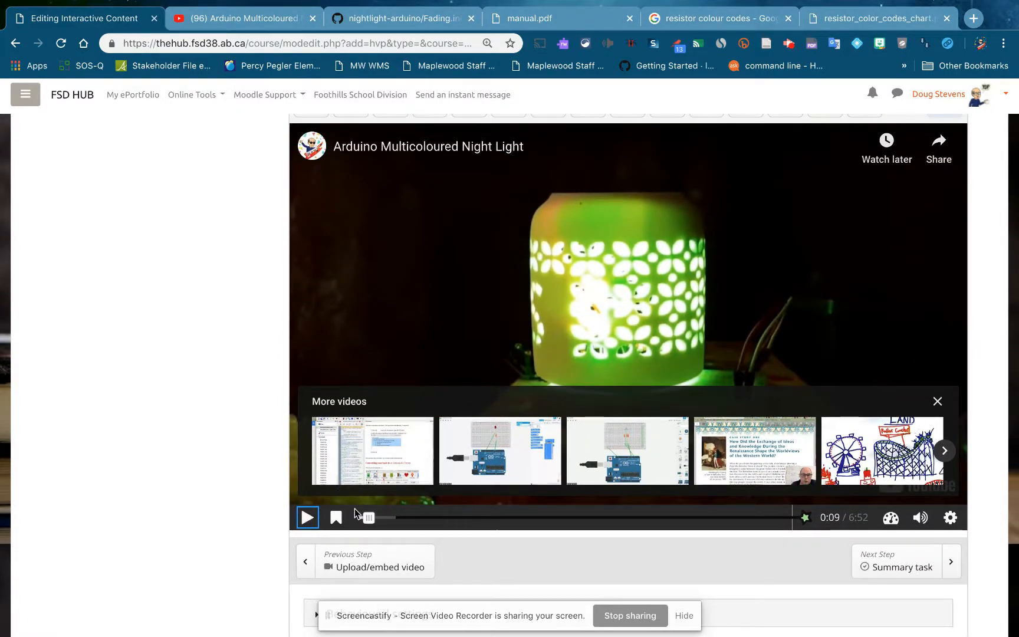
left_click_drag(365, 520, 370, 522)
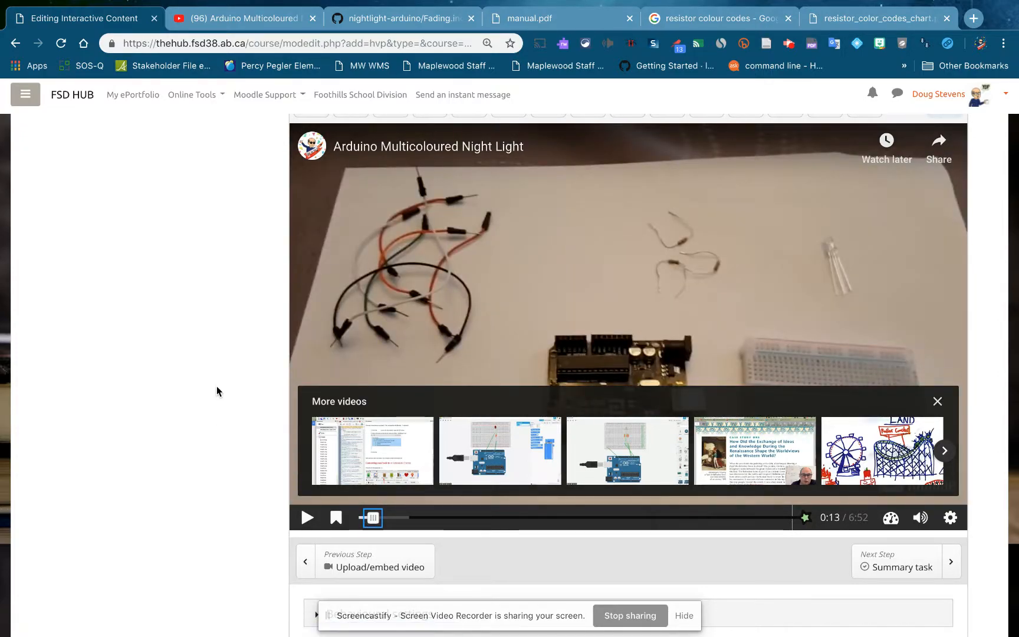
scroll(216, 385, "down", 1)
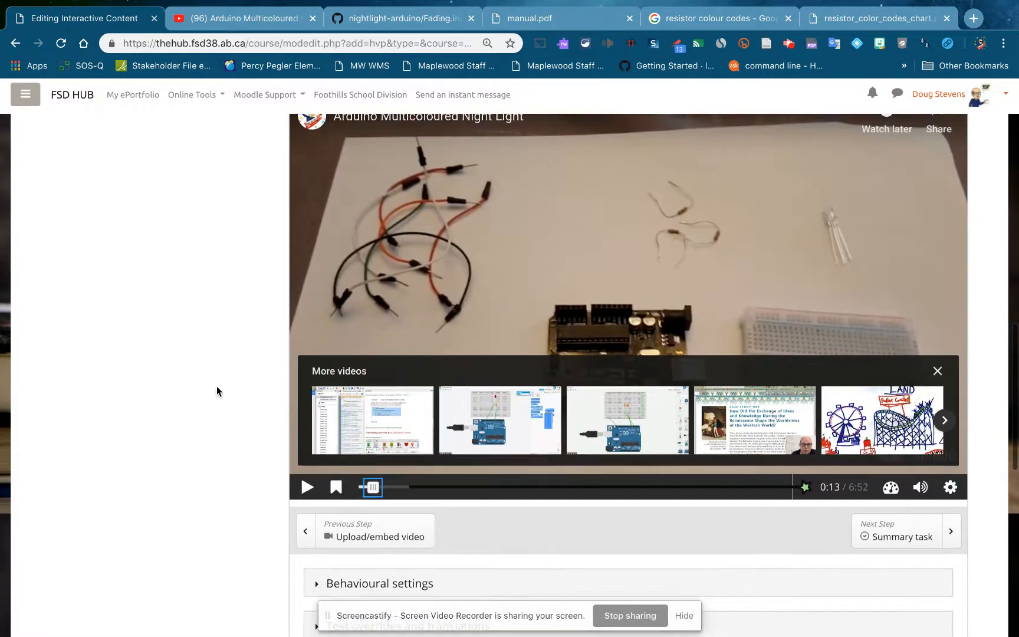
left_click(305, 489)
left_click(305, 489)
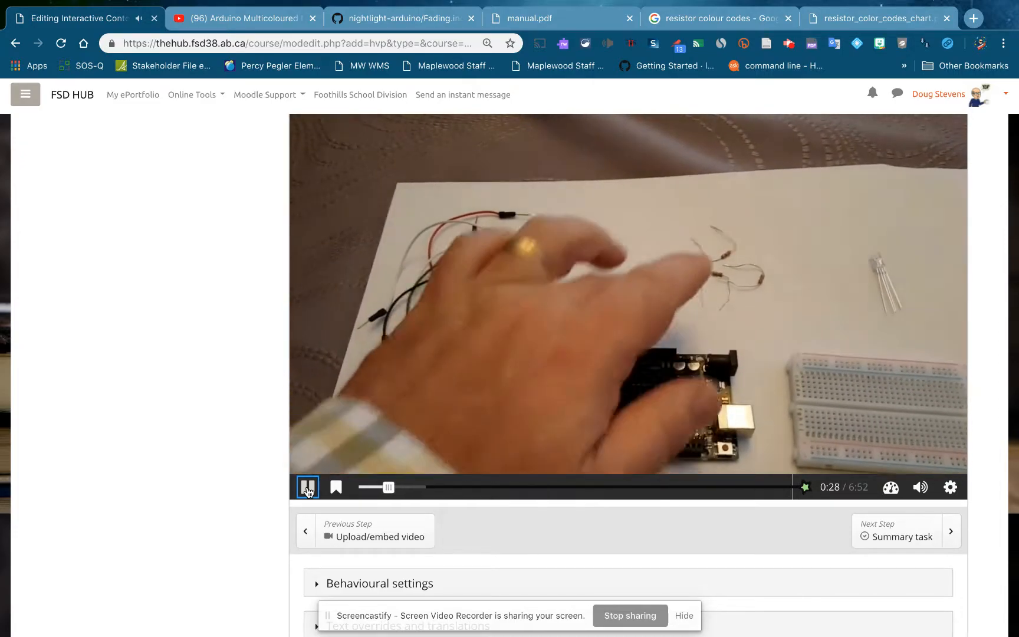
left_click(307, 487)
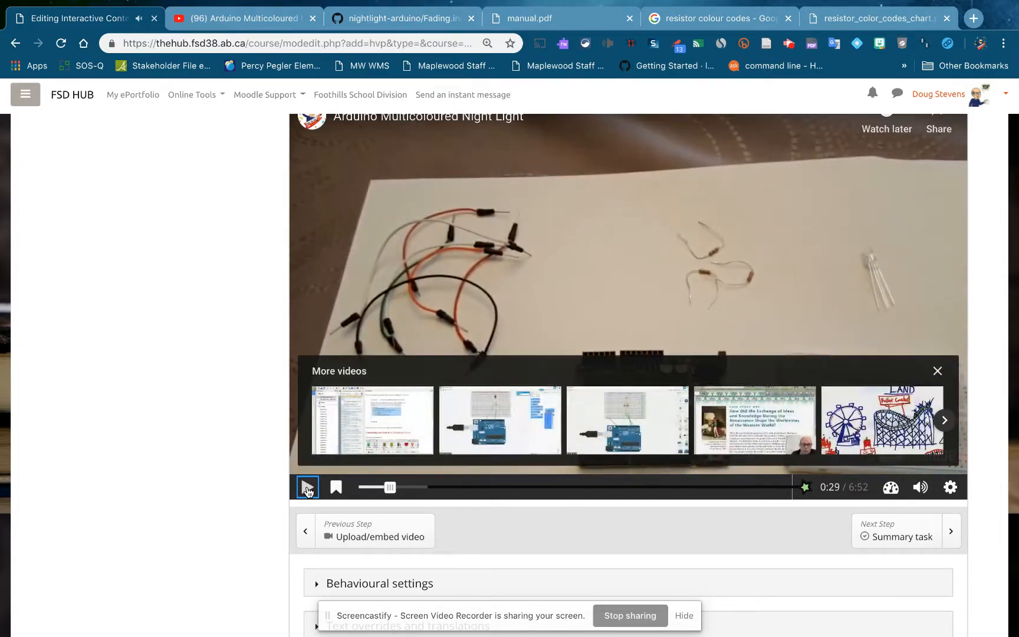
left_click(307, 487)
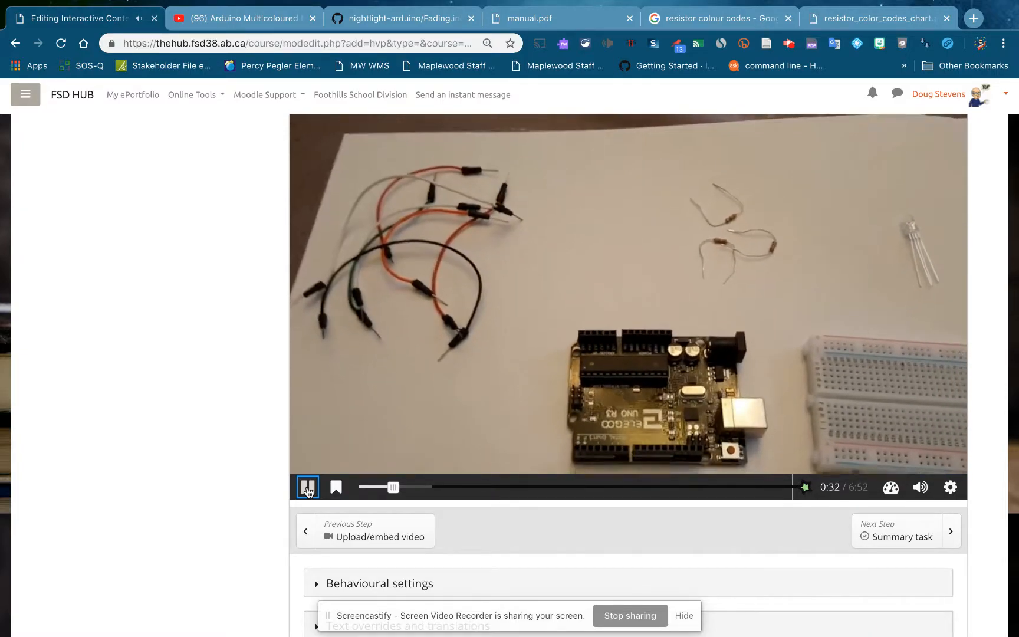
left_click(307, 487)
left_click(307, 486)
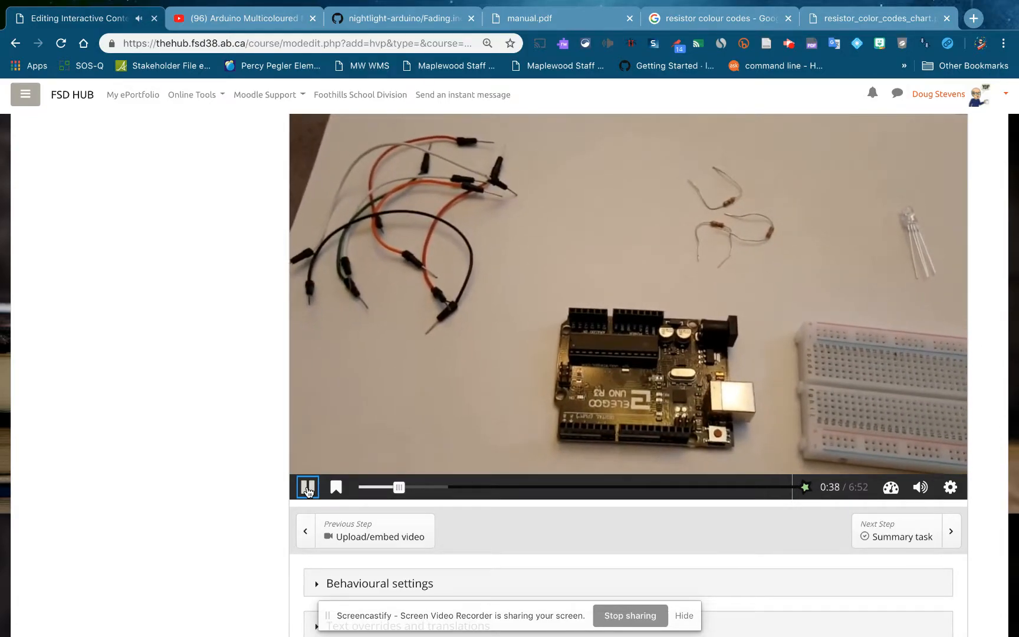
left_click(307, 487)
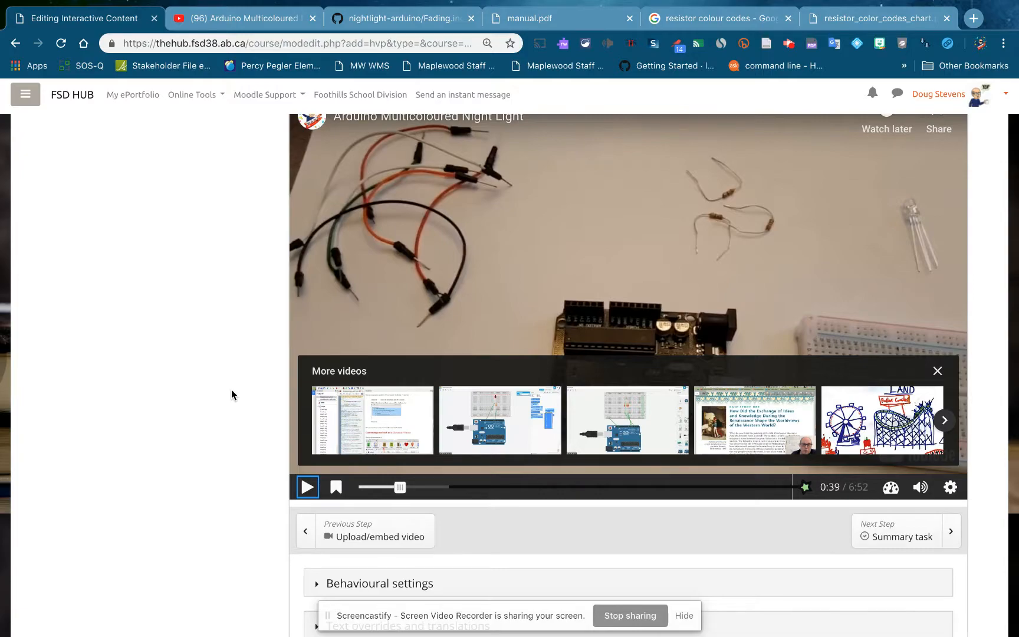
- Add a Link interaction over the video at 0:39 and title it "Click here for resistor colour codes"
scroll(231, 389, "up", 2)
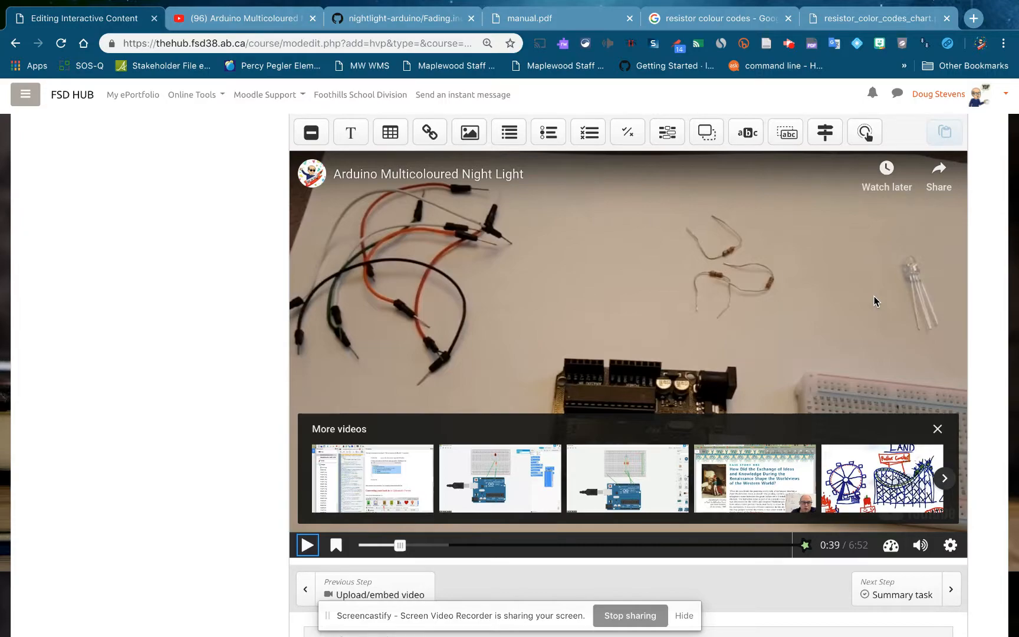
left_click(427, 144)
left_click_drag(427, 144, 755, 237)
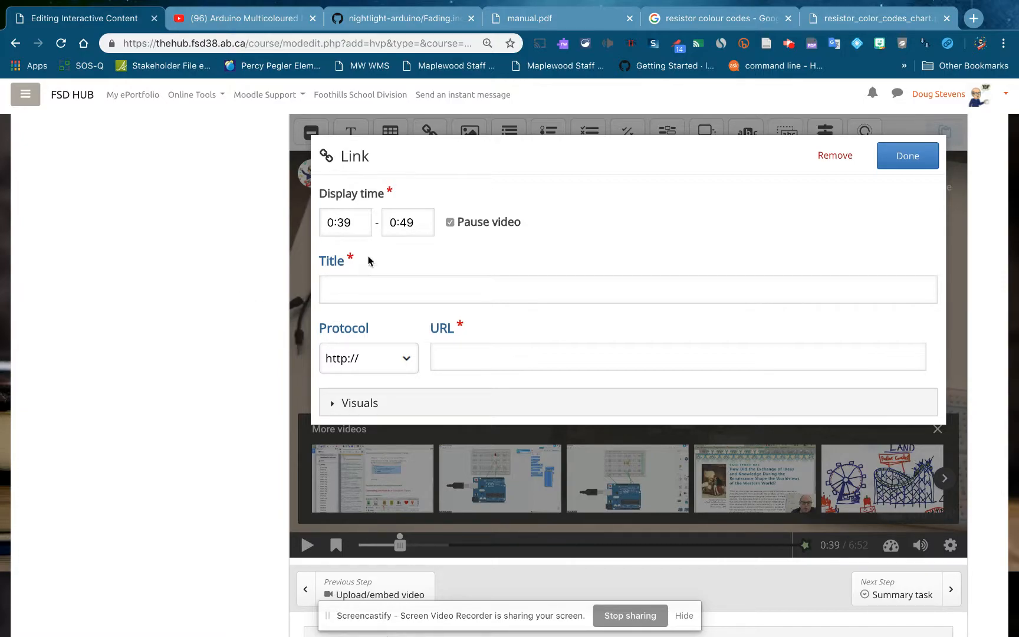
left_click(347, 287)
type("Click here for resw")
type("tor colour")
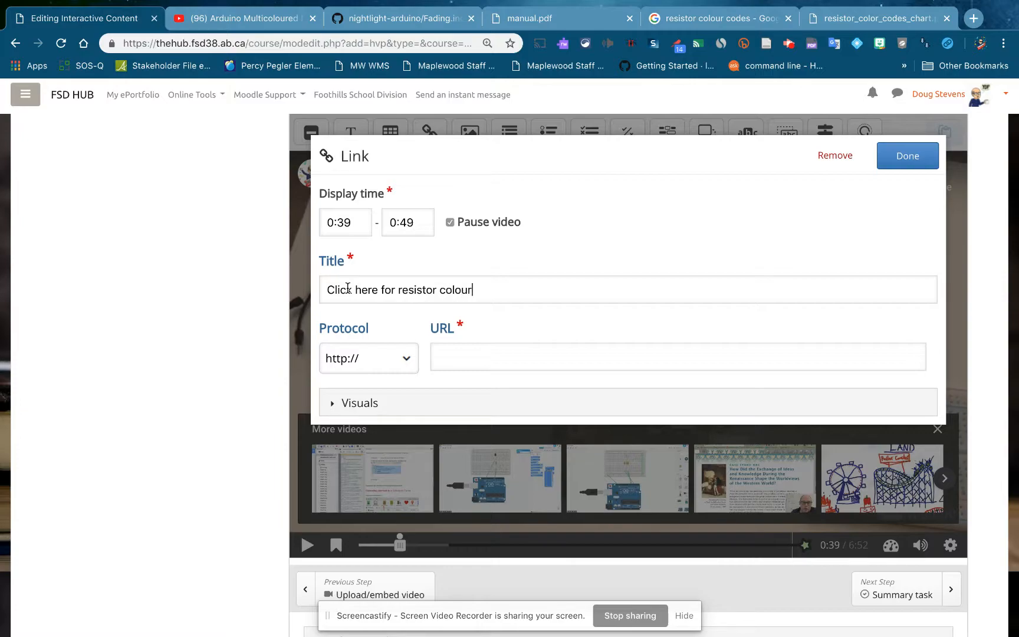
type(" codes")
left_click(853, 19)
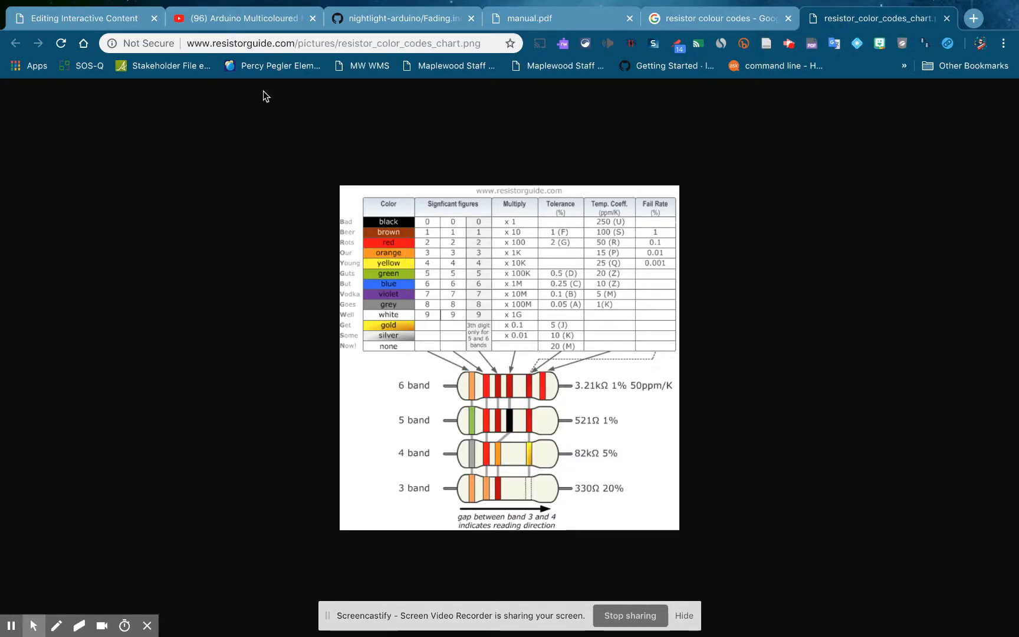
left_click(281, 44)
key("ctrl+c")
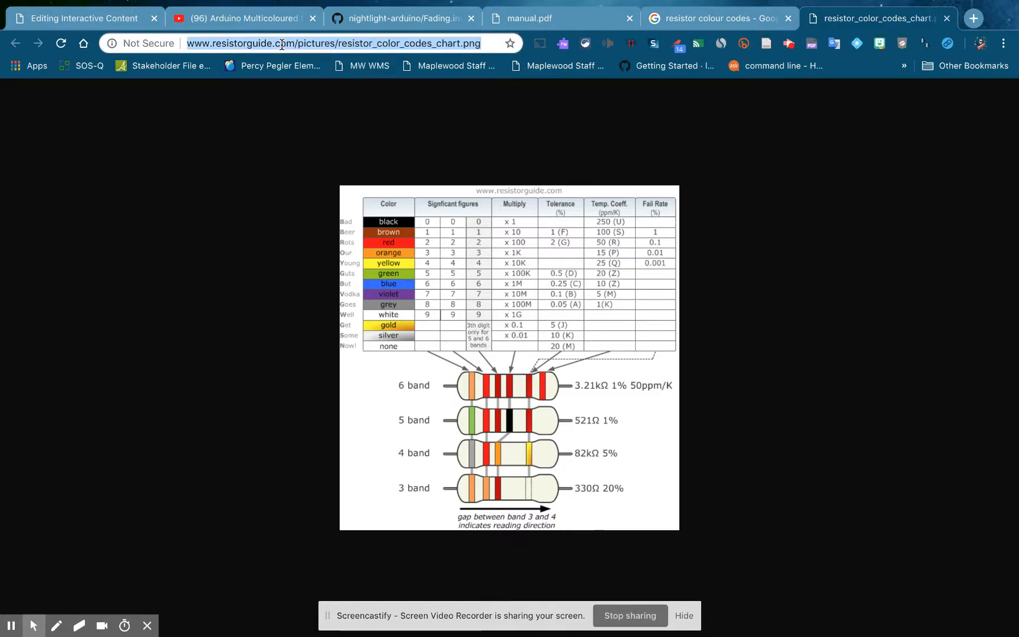
left_click(81, 18)
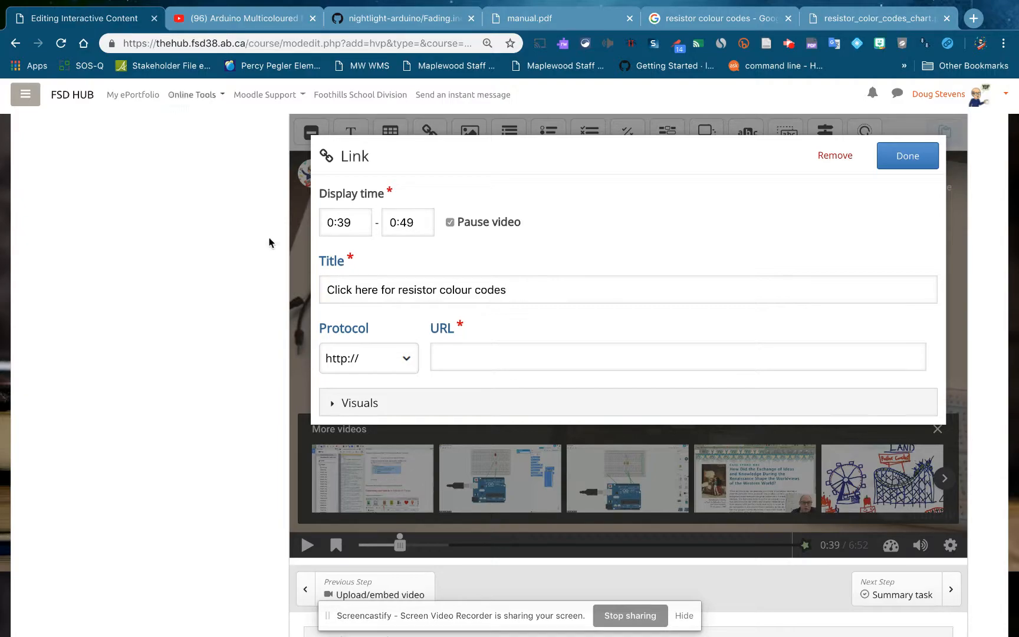
left_click(466, 362)
key("ctrl+v")
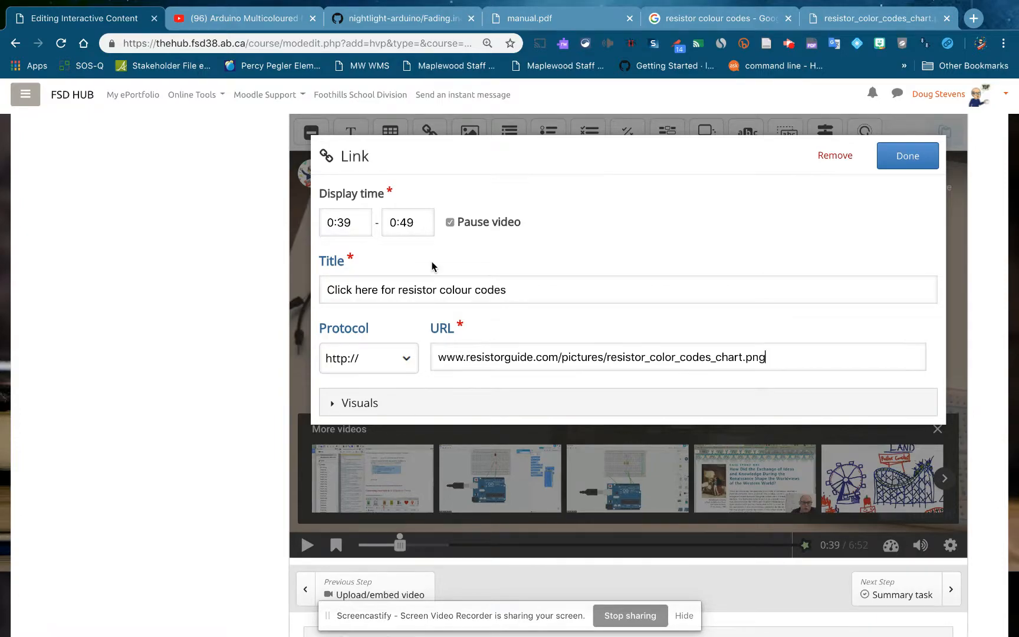
- Set the link's background colour to semi-transparent red, rgba(255, 0, 0, 0.48), and save the interaction
scroll(432, 266, "down", 2)
scroll(432, 262, "up", 1)
left_click(387, 391)
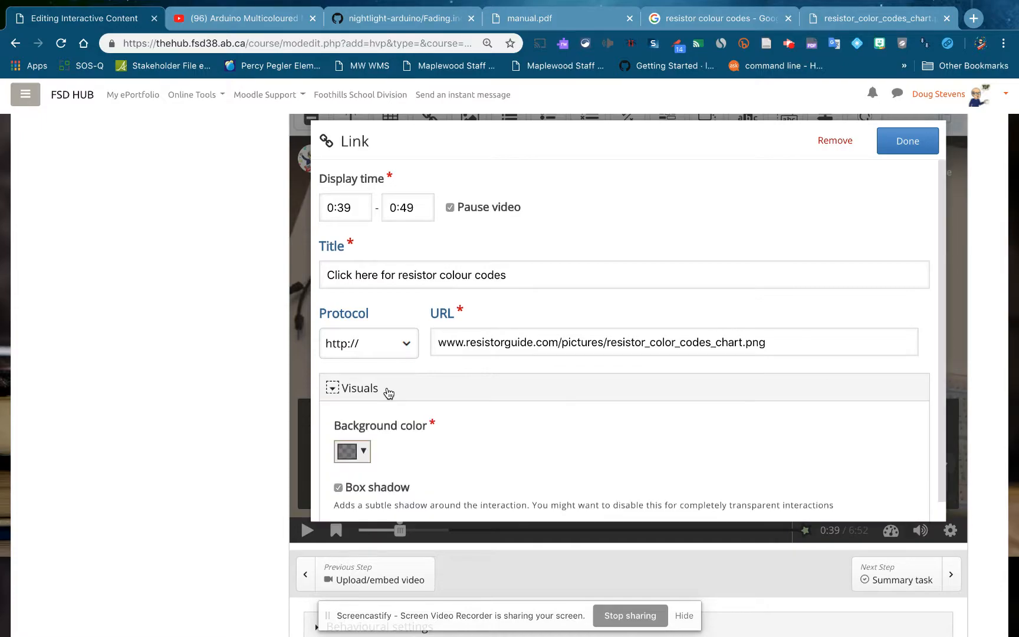
left_click(363, 449)
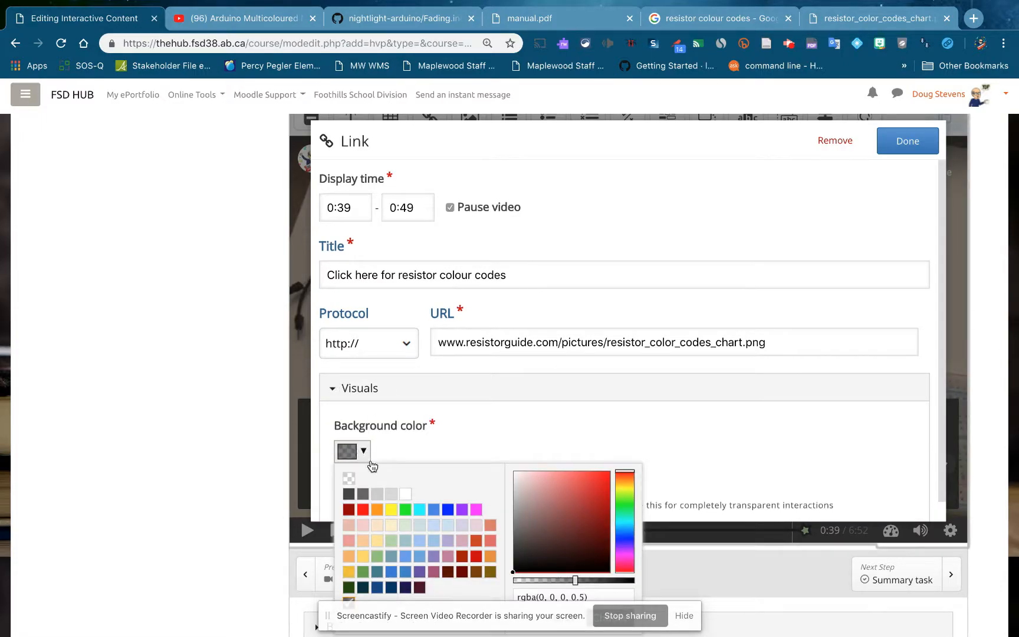
left_click(363, 510)
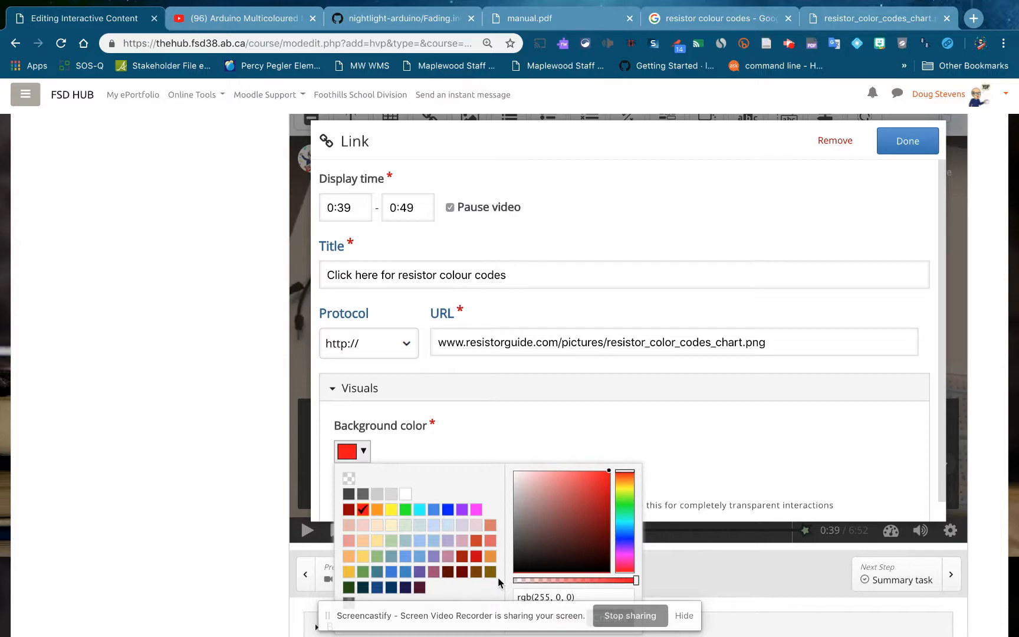
left_click_drag(635, 580, 573, 580)
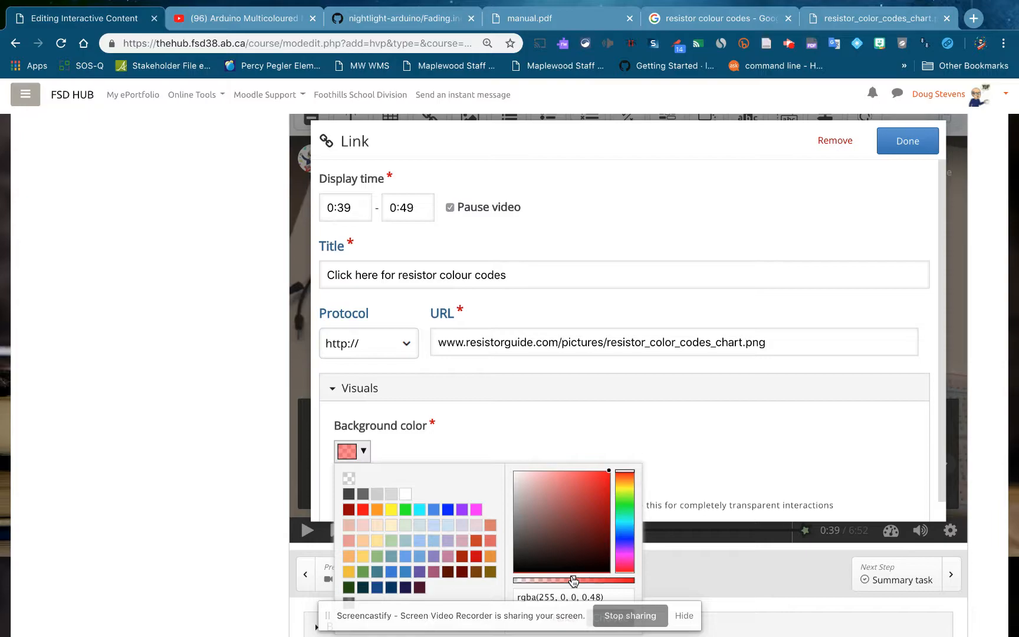
scroll(608, 414, "down", 1)
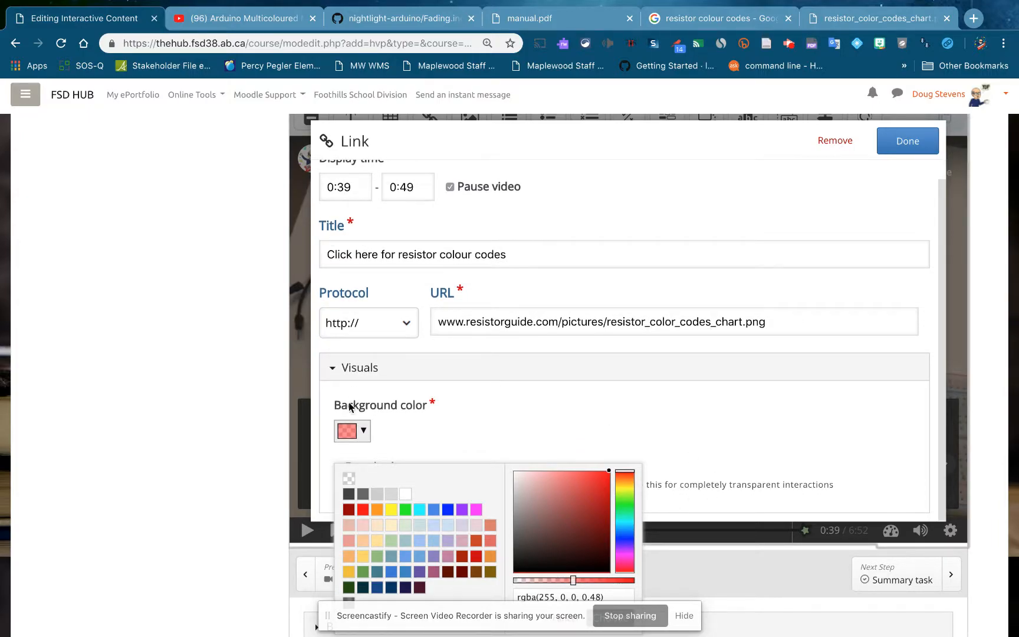
left_click(362, 427)
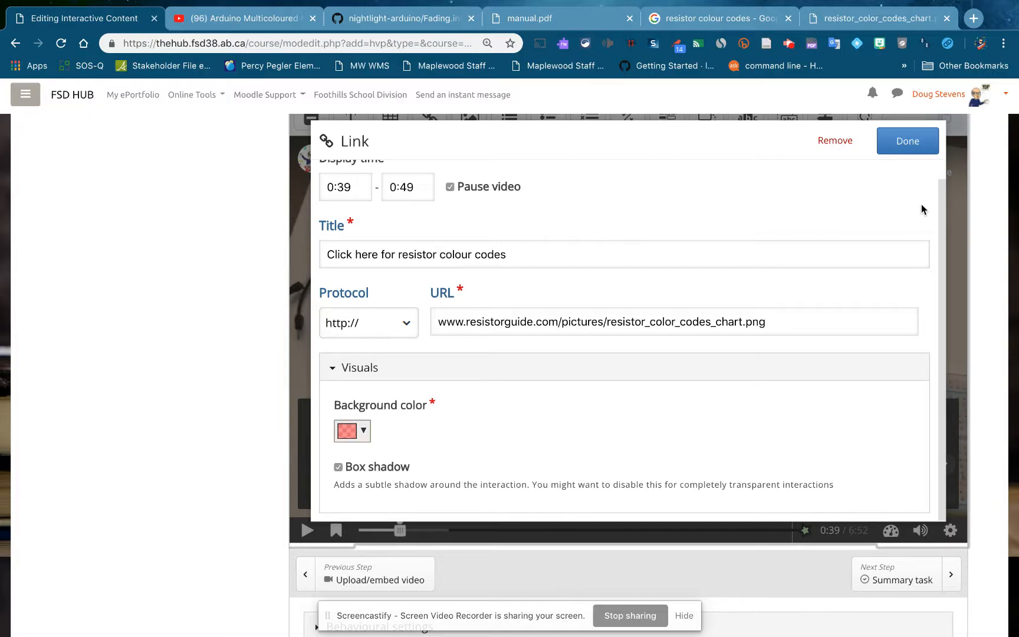
left_click(907, 149)
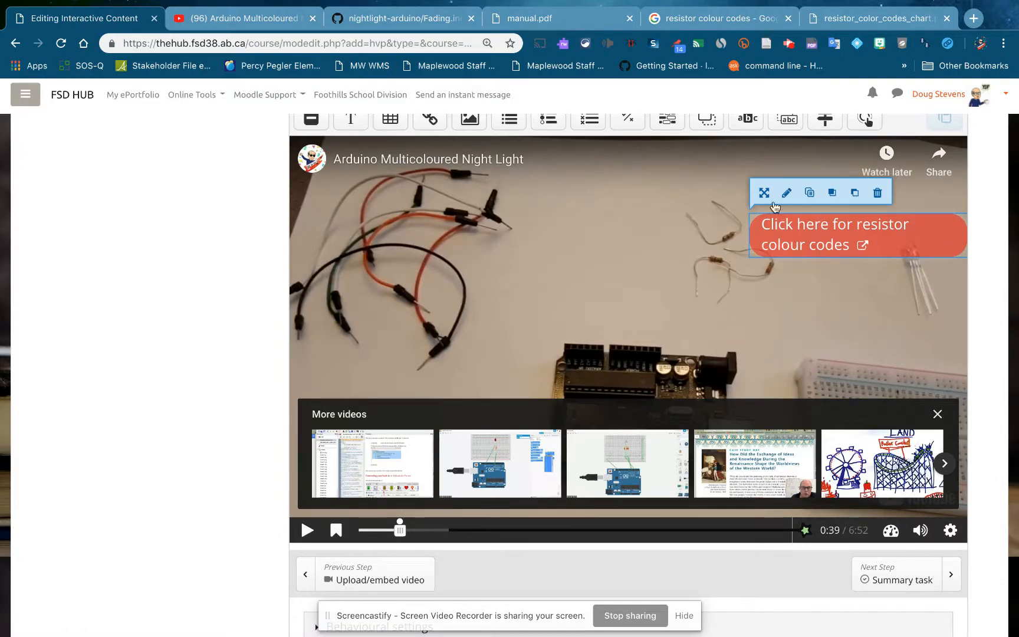
- Move the resistor colour codes link on the video to just below the resistors, above the Arduino board
left_click_drag(770, 193, 602, 217)
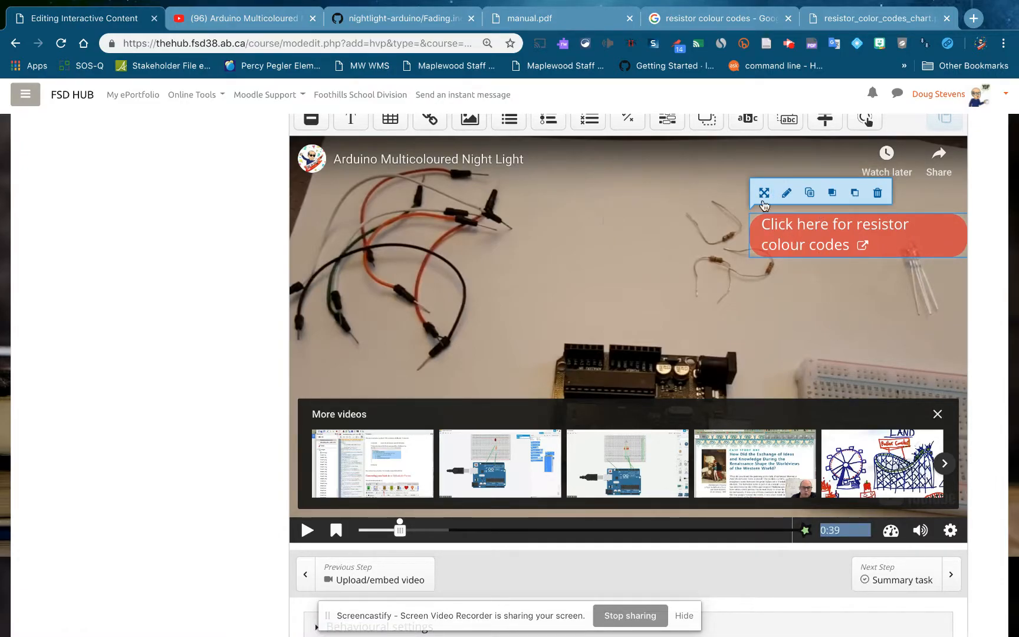
left_click_drag(763, 195, 587, 241)
left_click_drag(810, 222, 614, 316)
left_click(598, 207)
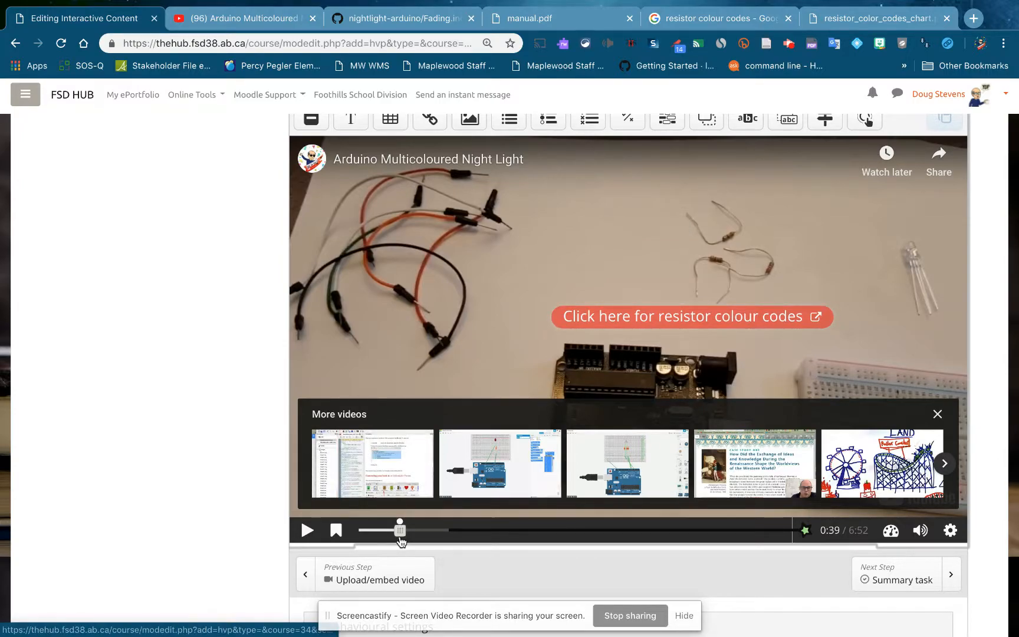
- Advance the video past the link to 1:03, where the LED is held over the breadboard, and pause it
left_click(400, 537)
left_click_drag(400, 537, 417, 534)
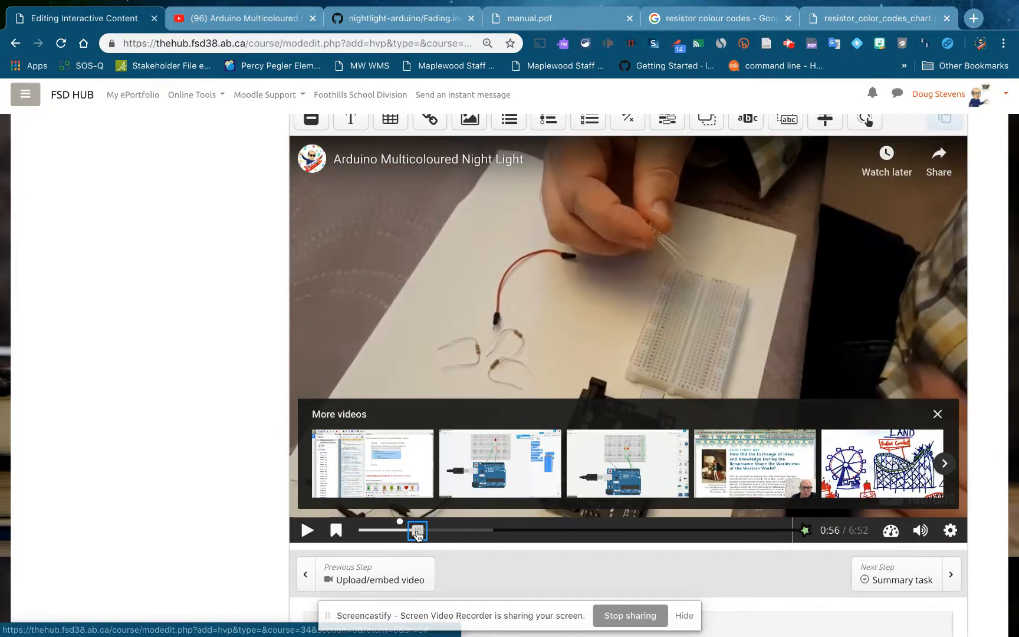
left_click(307, 531)
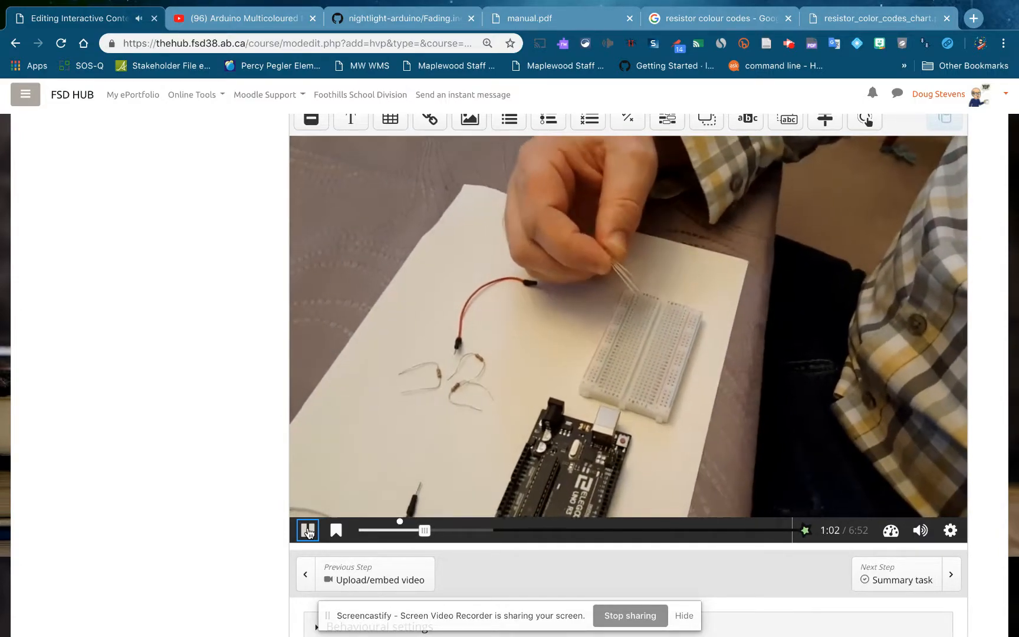
left_click(307, 530)
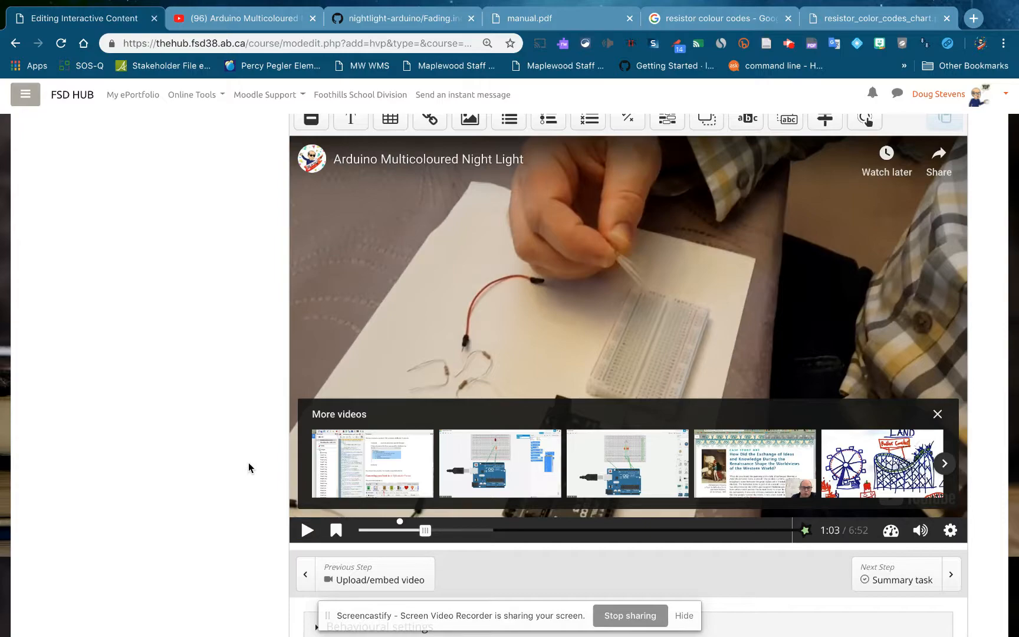
- Add a Single Choice Set at 1:03 that pauses the video and is displayed as a Poster
scroll(249, 468, "up", 1)
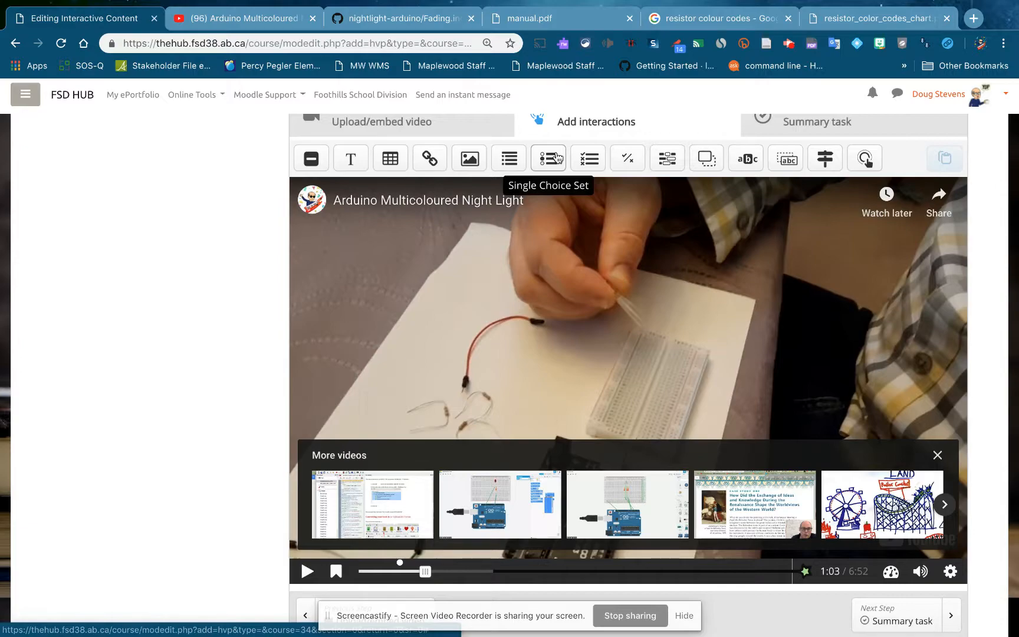
left_click_drag(557, 157, 587, 304)
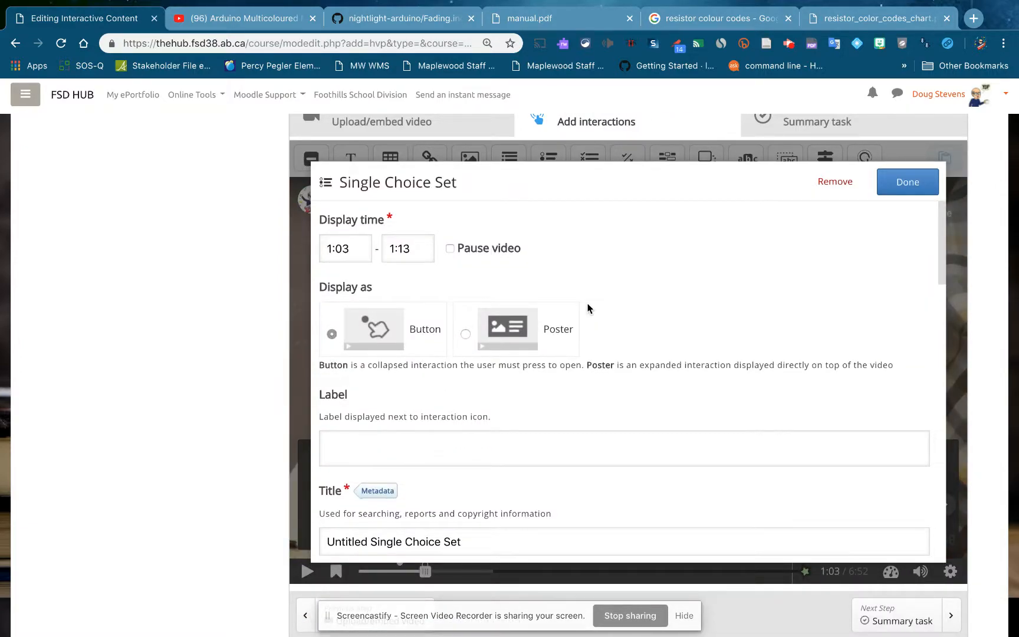
left_click(450, 248)
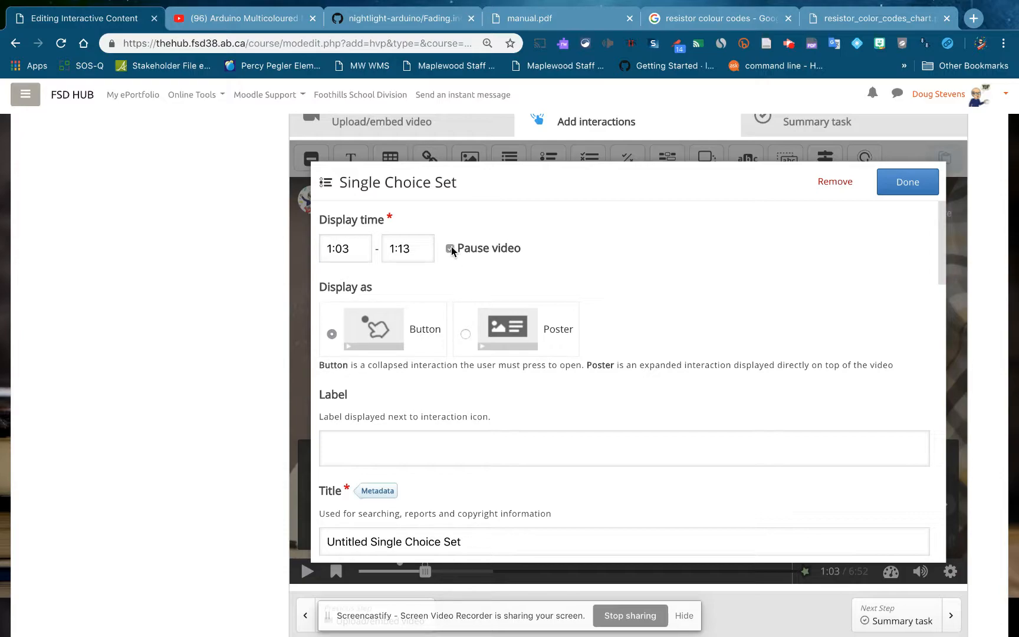
left_click(465, 334)
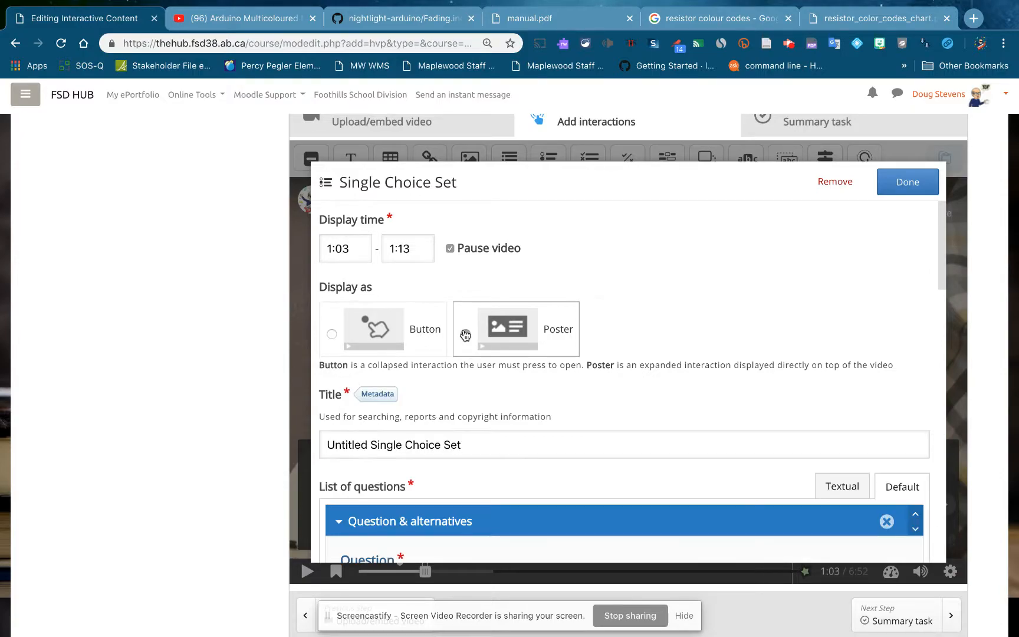
- Replace the Single Choice Set's default title with "LED Pins"
scroll(609, 283, "down", 3)
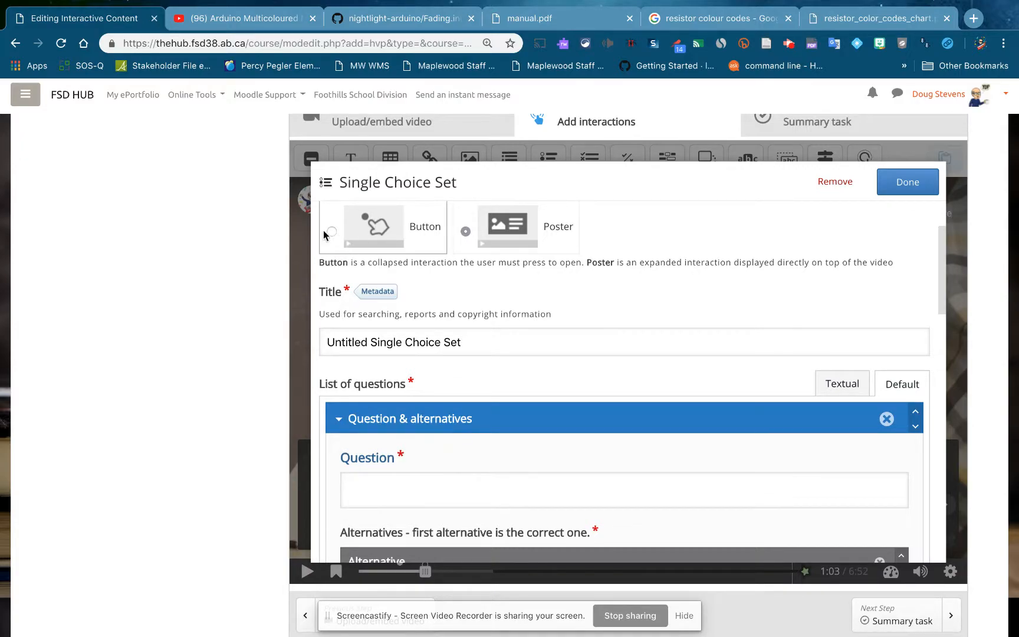
left_click_drag(484, 350, 271, 337)
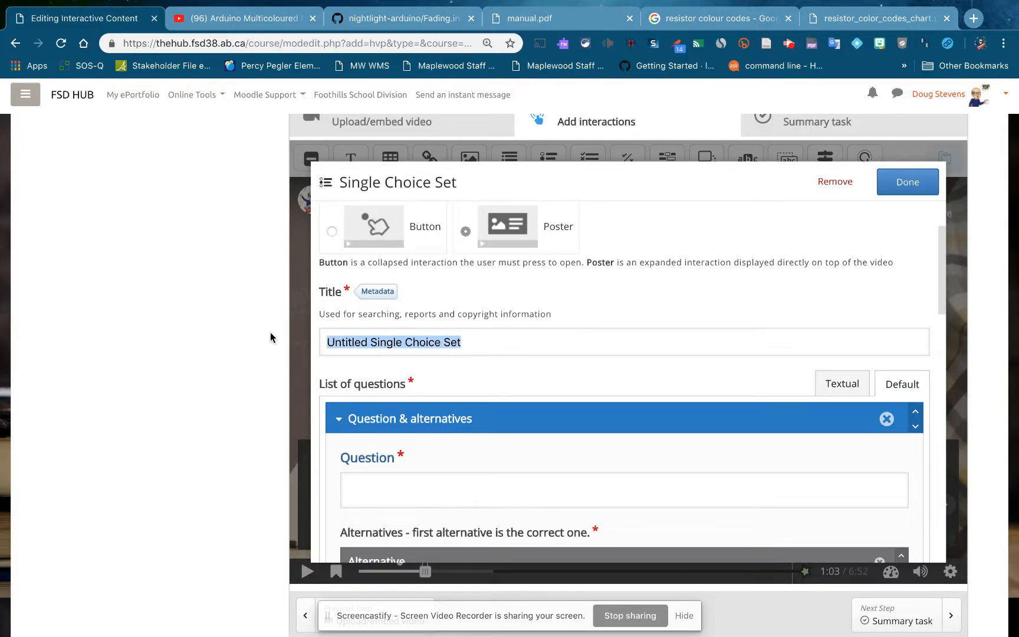
type("LE")
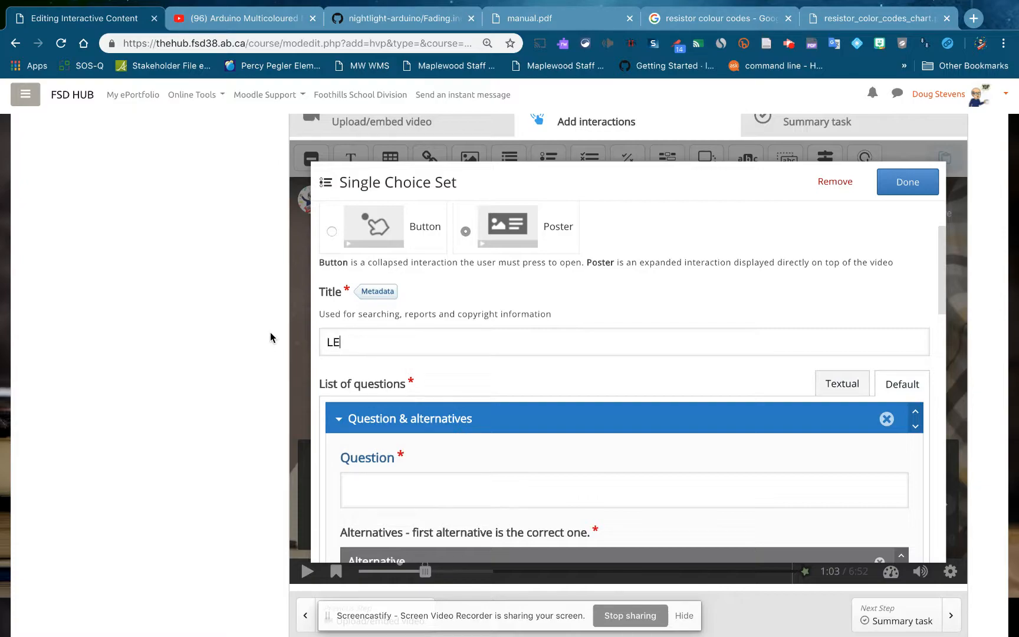
type("D Pins")
scroll(218, 507, "down", 3)
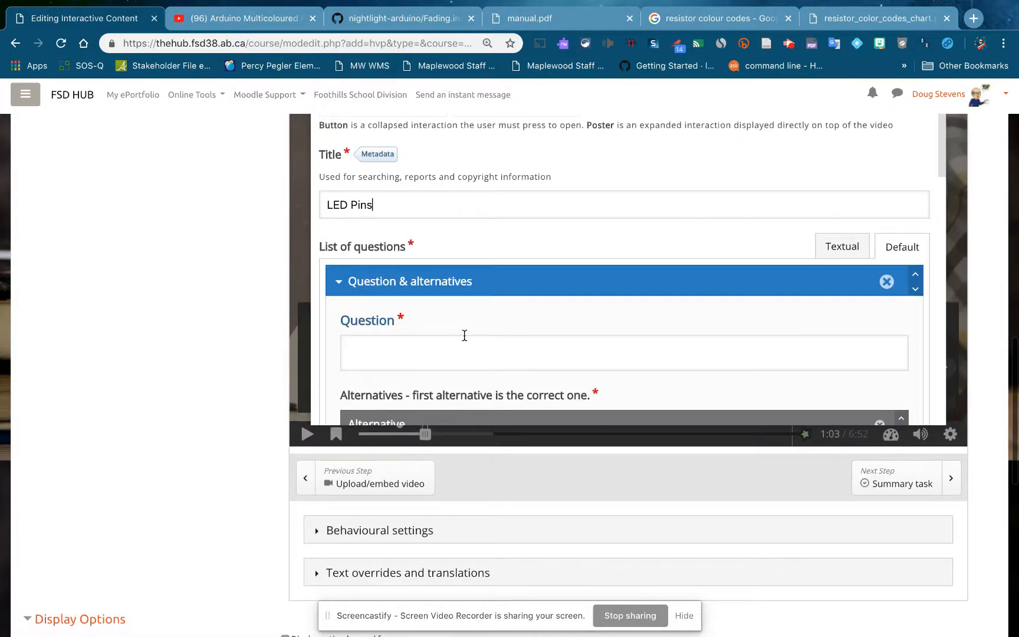
- Enter "Which pin is ground?" as the first question of the LED Pins Single Choice Set
scroll(464, 334, "down", 3)
left_click(395, 217)
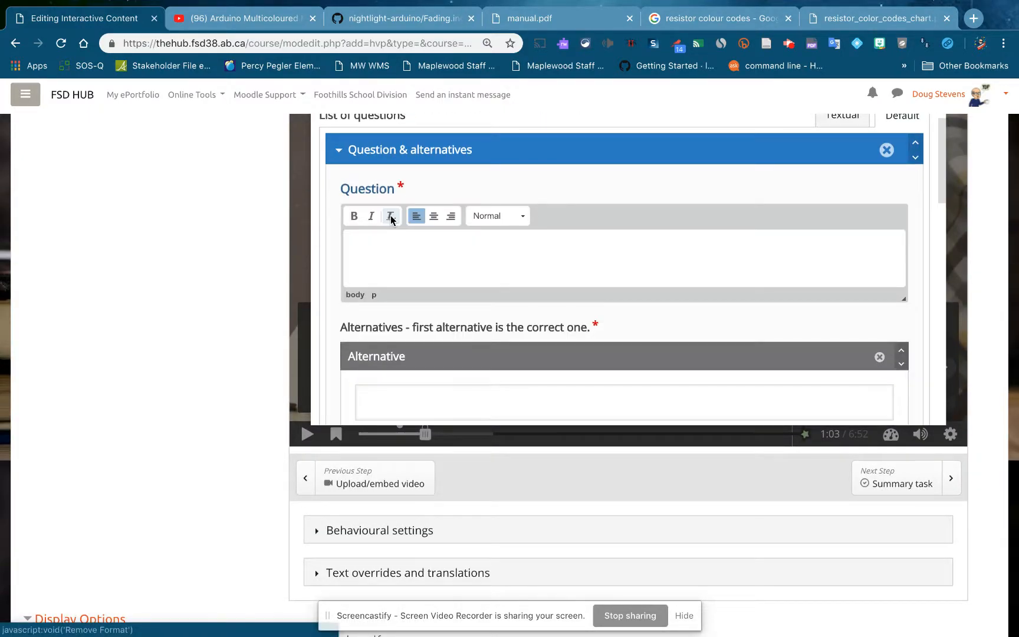
type("Which ")
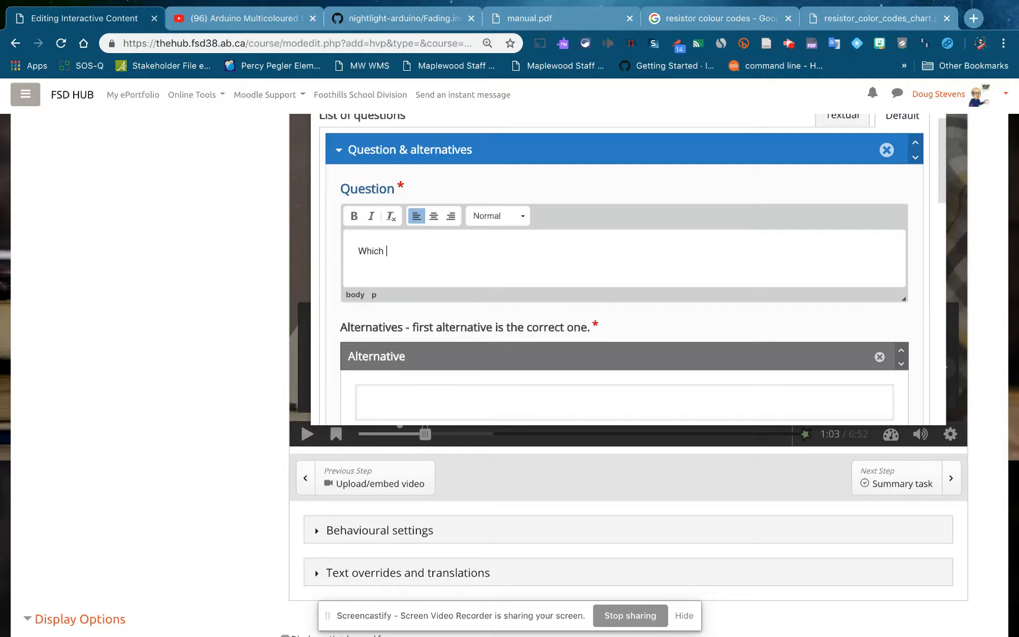
type("pin is ground?")
- Fill in the question's alternatives with "The longest one" as the correct first answer and "The shortest one" as the second
scroll(627, 383, "down", 4)
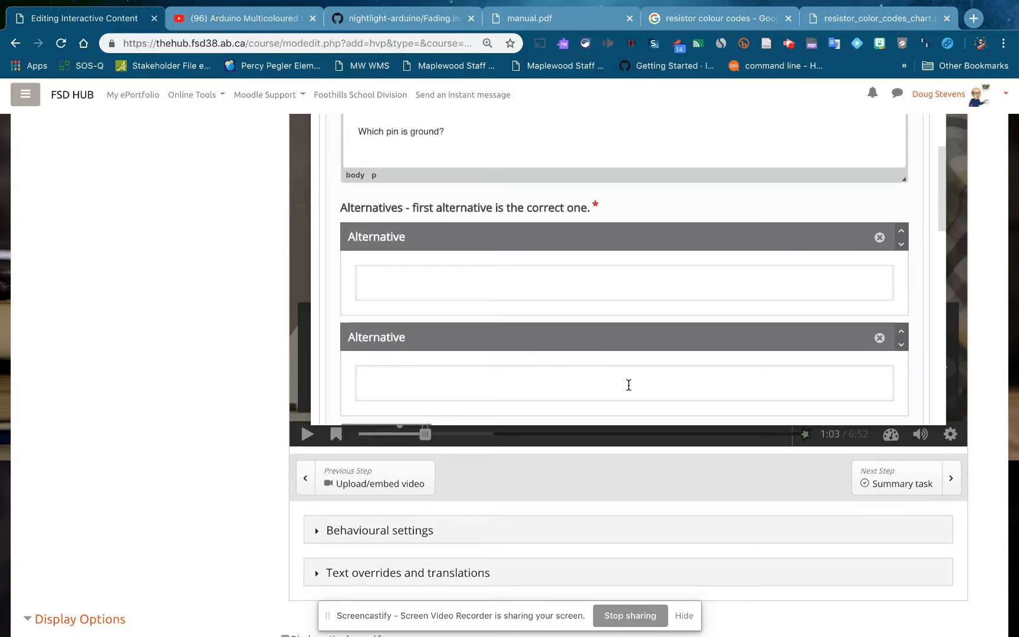
left_click(409, 289)
type("The lo")
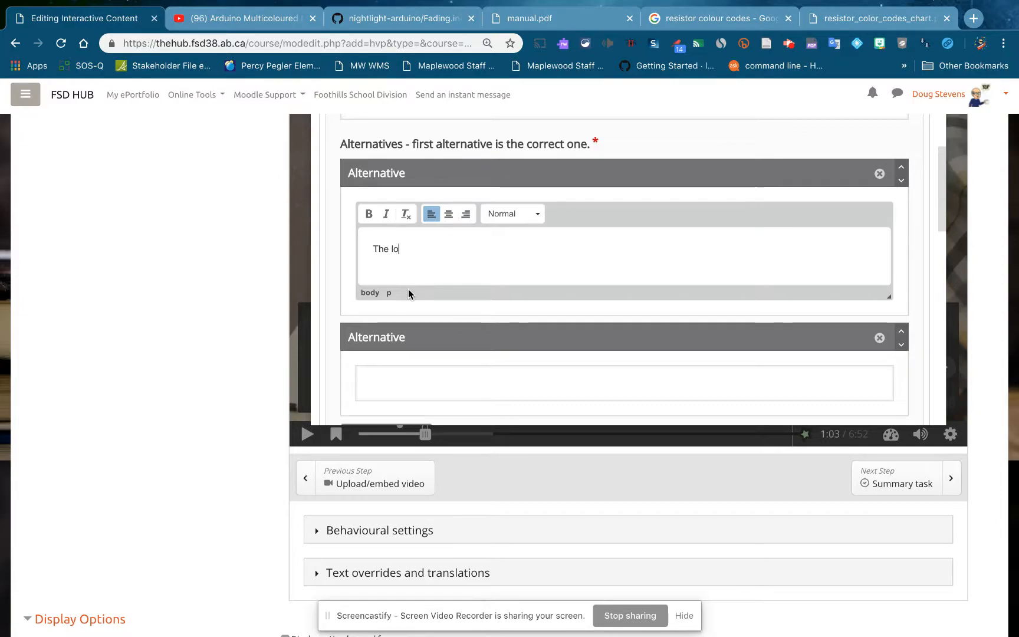
type("ngest one")
scroll(409, 289, "down", 5)
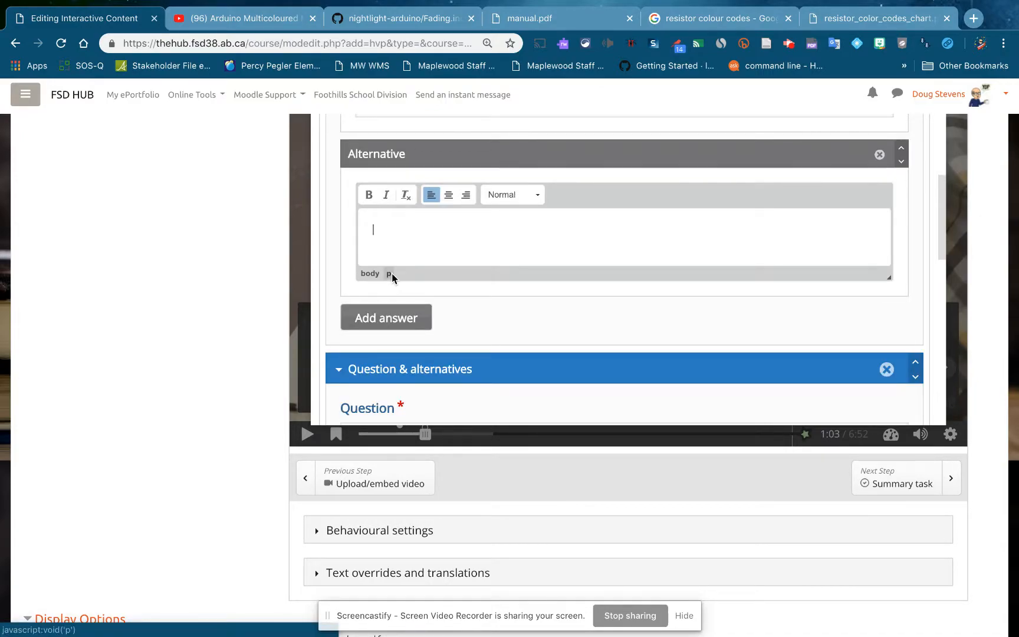
scroll(391, 273, "up", 2)
type("T")
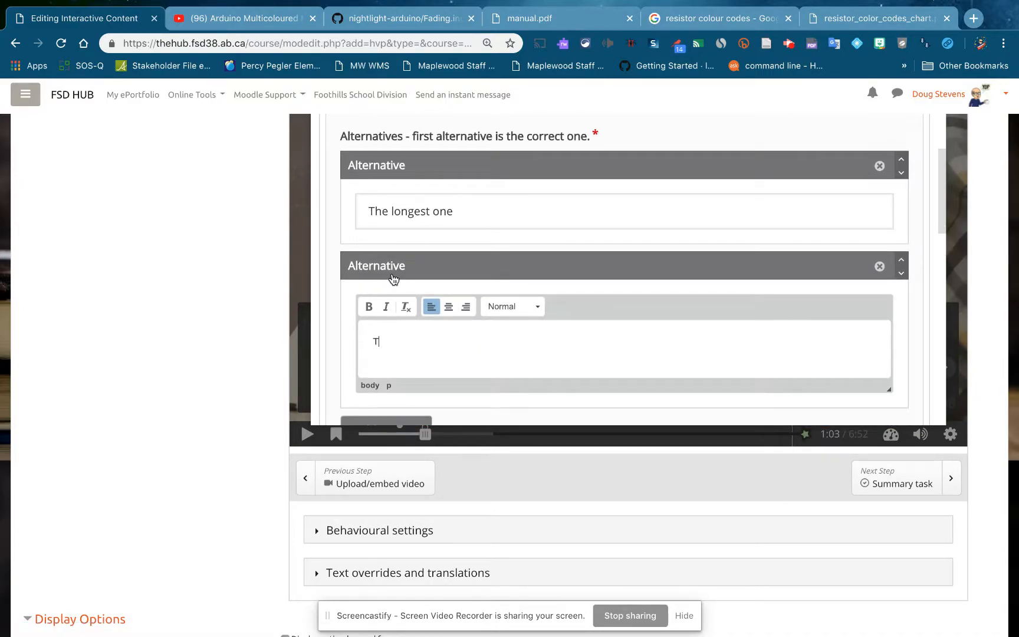
type("he shortest one")
- Remove the second, empty question from the Single Choice Set and confirm its removal
scroll(393, 278, "down", 3)
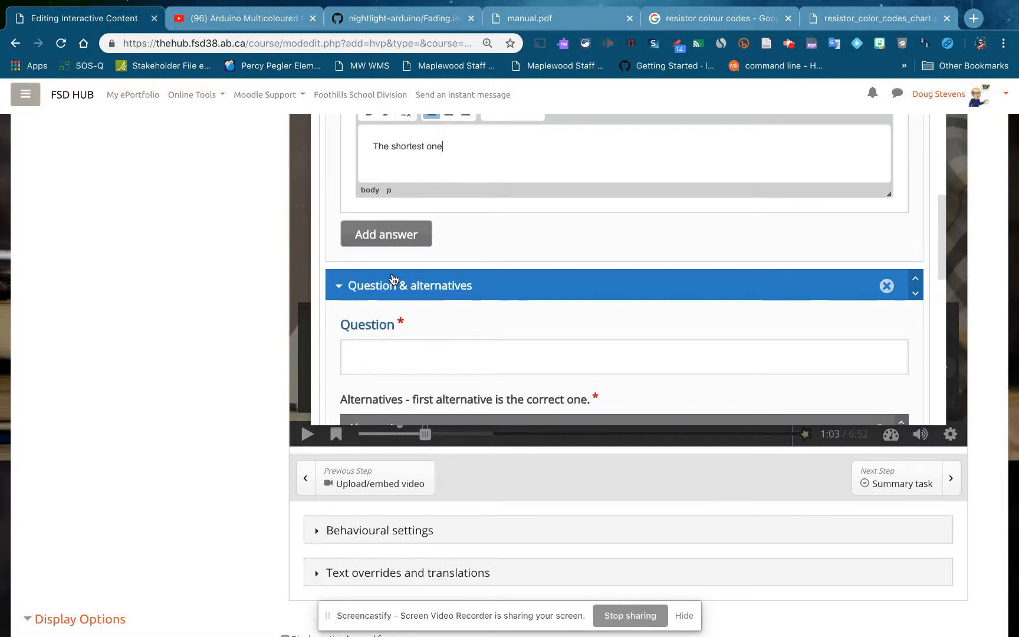
scroll(553, 119, "up", 2)
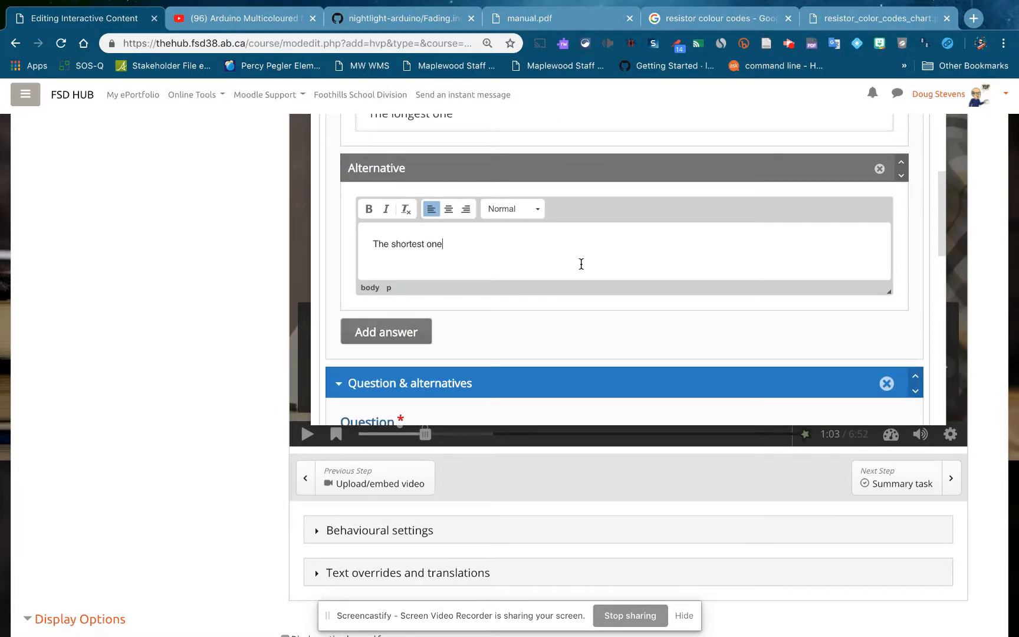
scroll(580, 265, "down", 2)
scroll(581, 266, "up", 8)
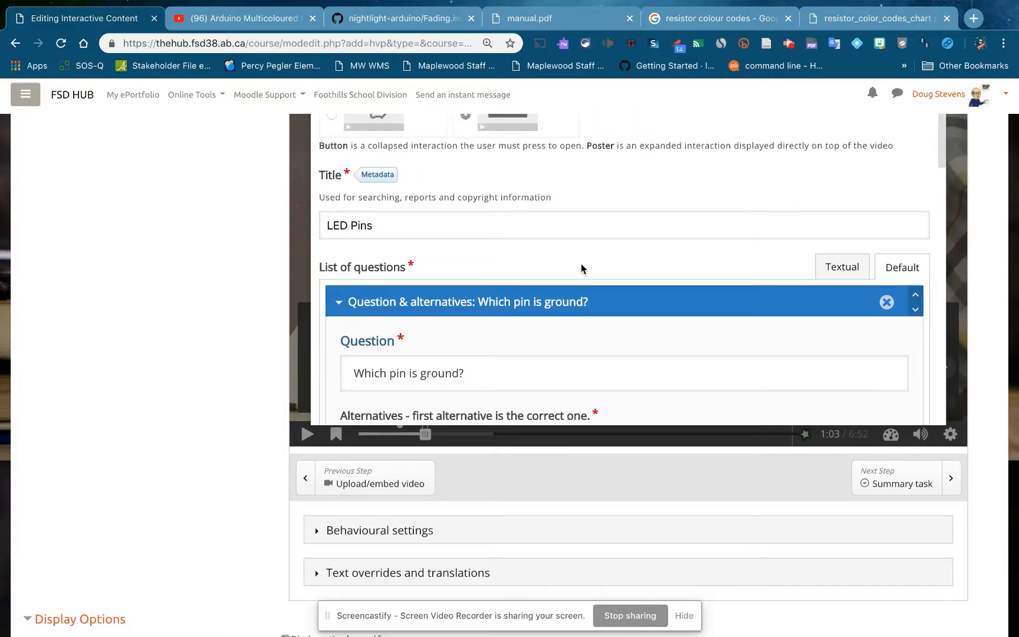
scroll(581, 268, "up", 2)
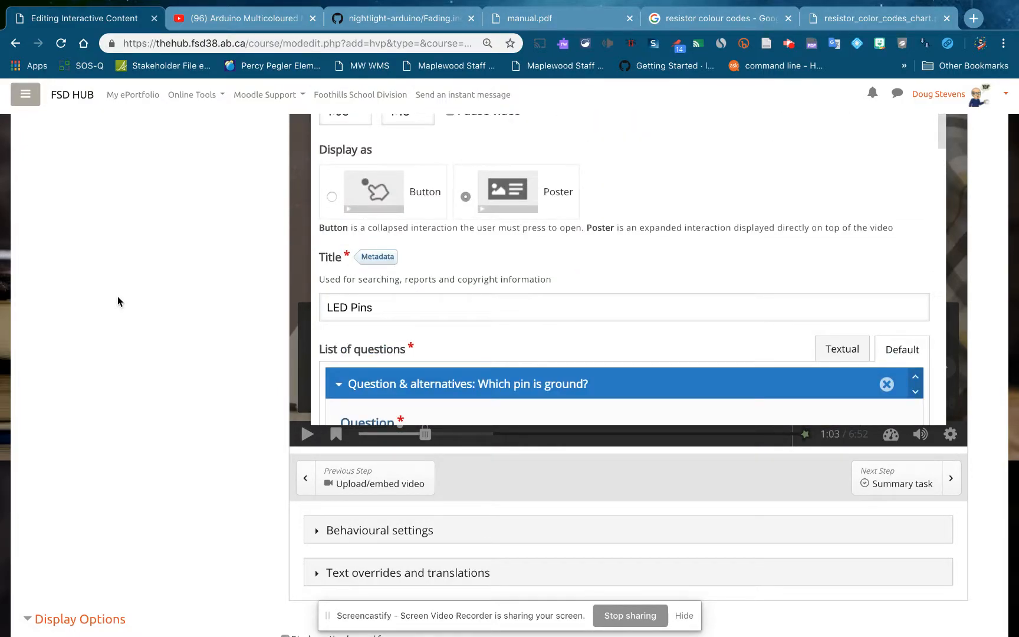
scroll(118, 298, "up", 4)
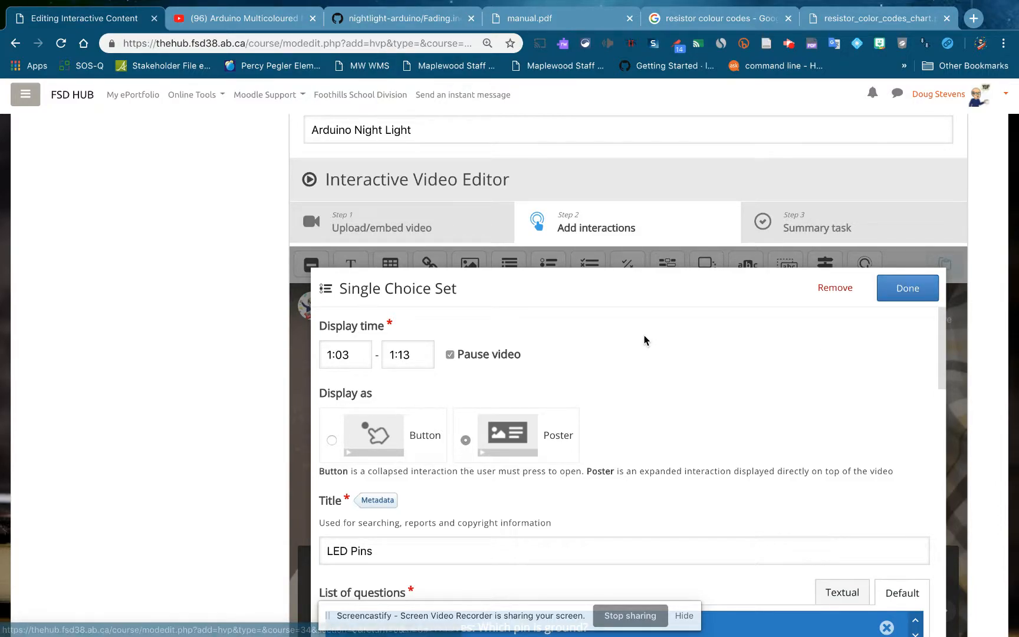
scroll(643, 337, "down", 3)
scroll(643, 336, "down", 2)
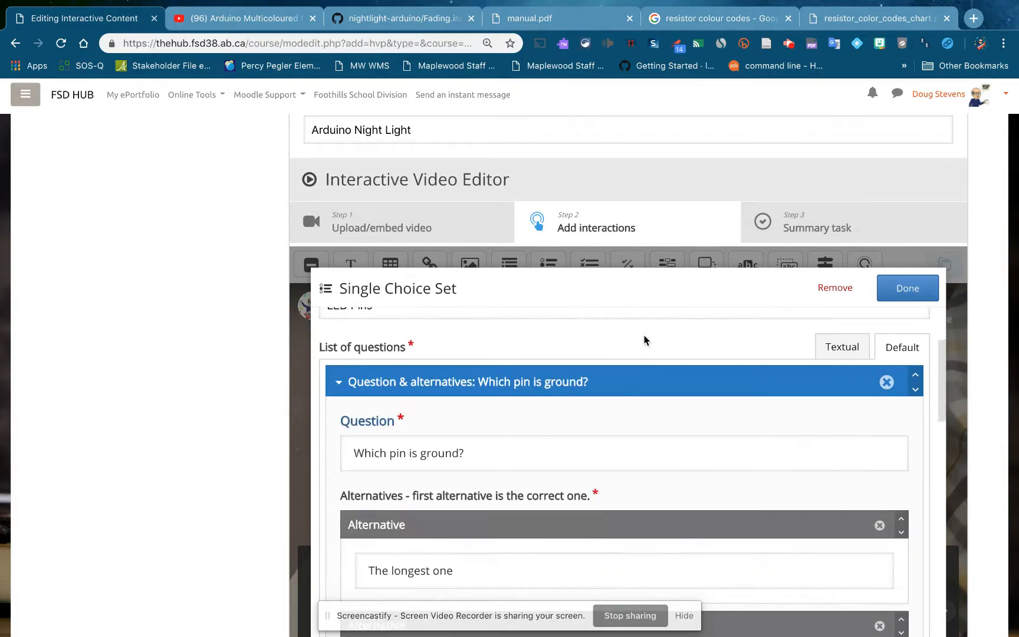
scroll(644, 339, "down", 3)
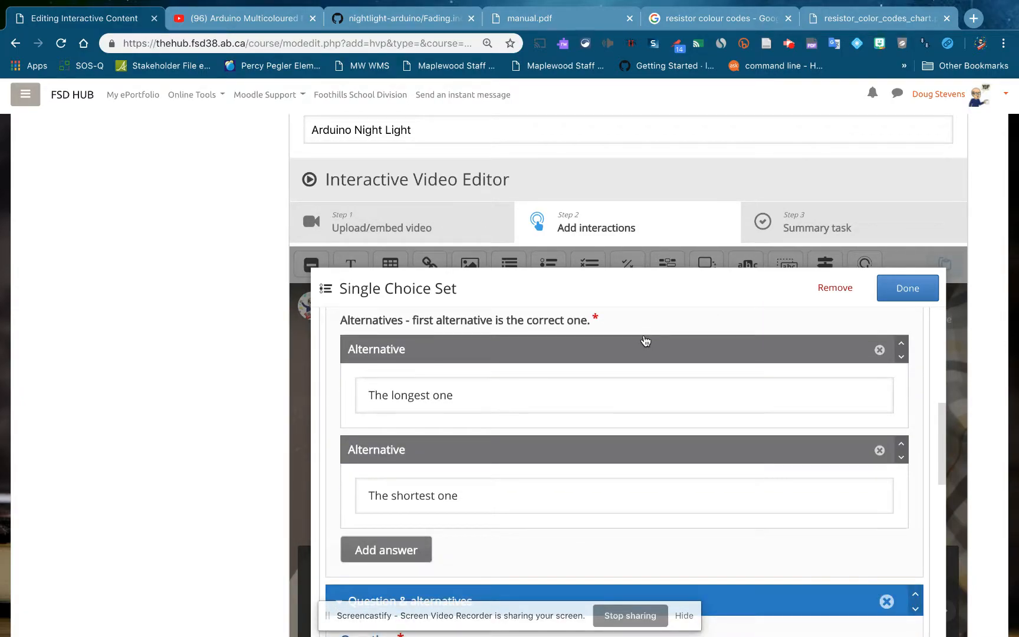
scroll(645, 340, "down", 6)
scroll(644, 339, "up", 3)
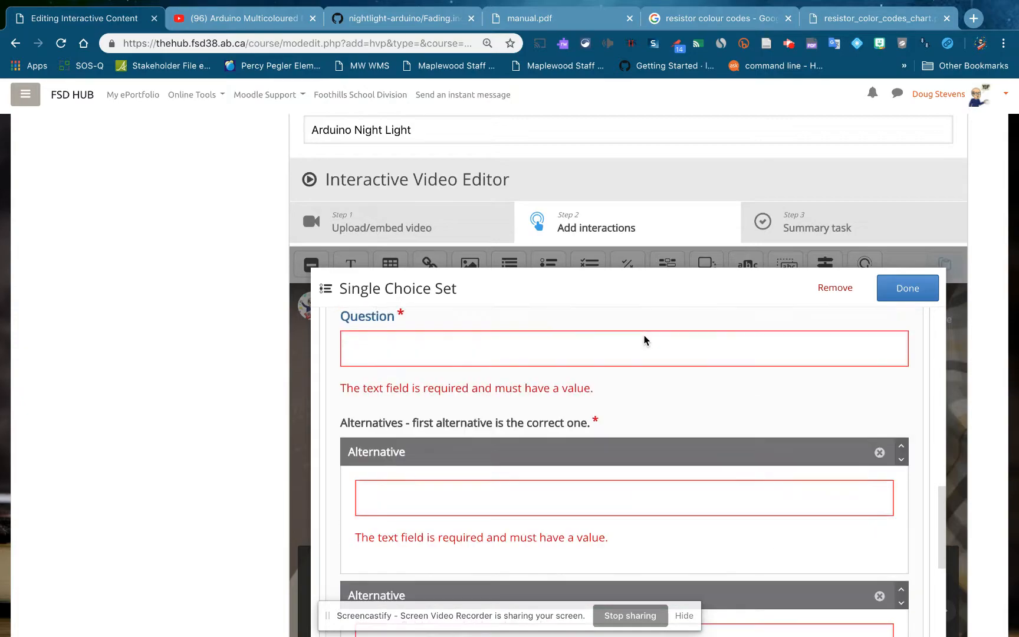
scroll(644, 339, "up", 1)
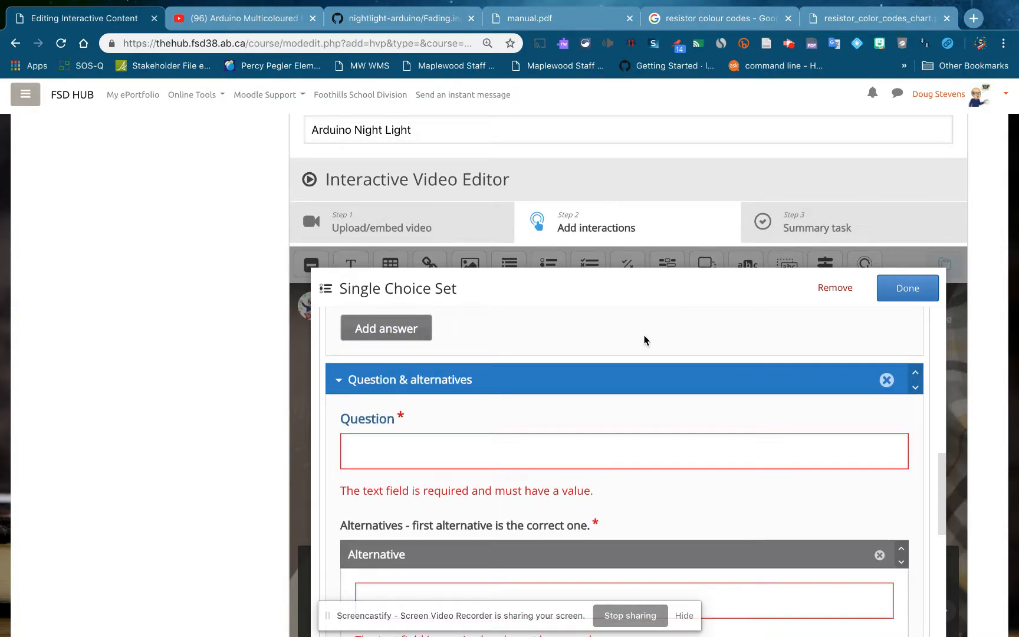
left_click(887, 380)
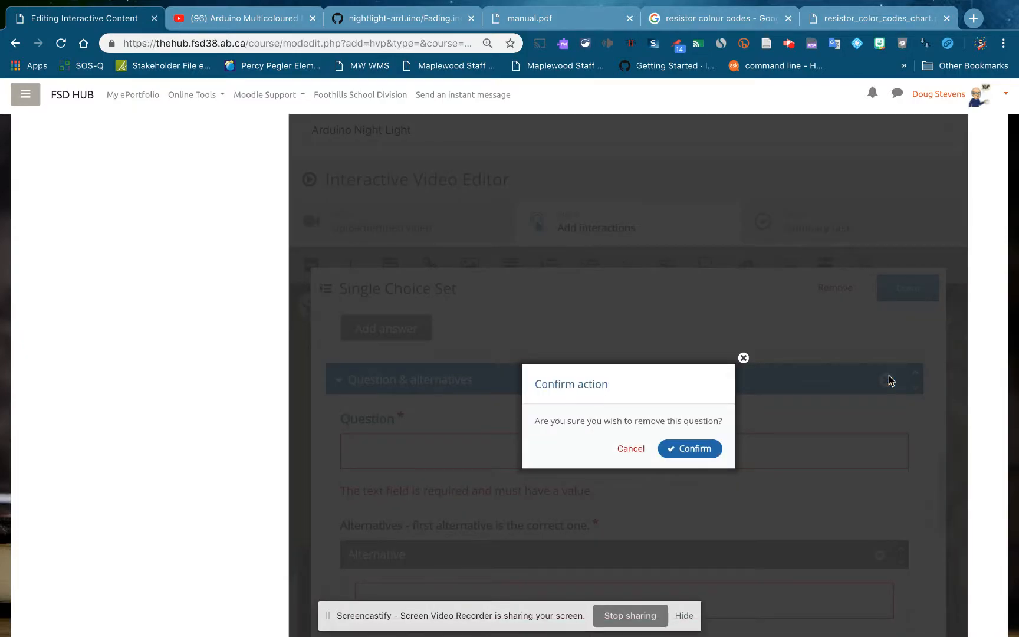
left_click(677, 450)
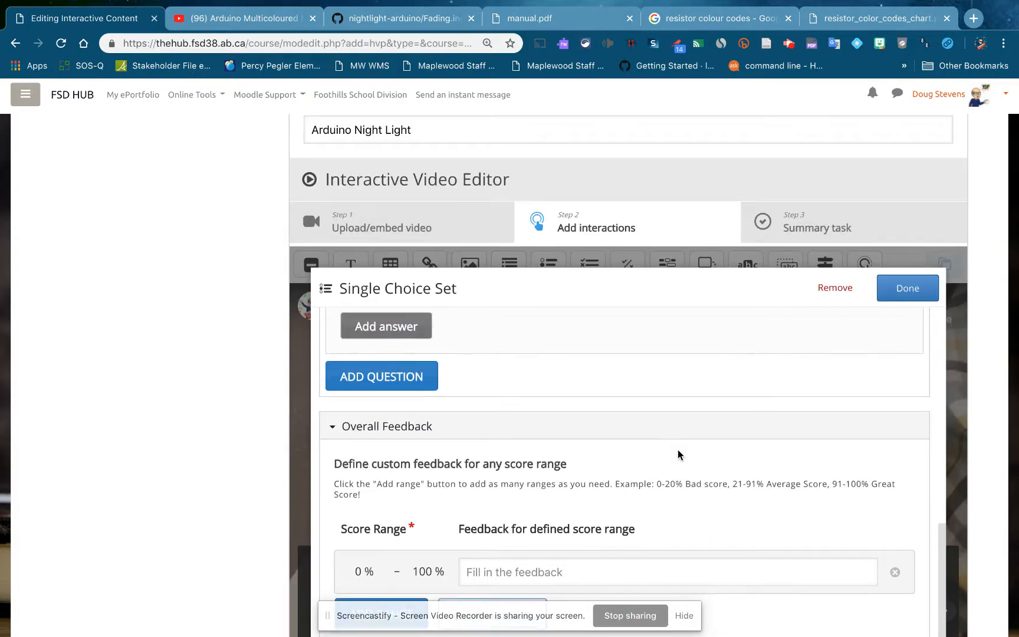
- Finish the Single Choice Set and move its poster to the upper-left part of the video, clear of the hand and breadboard
scroll(677, 449, "up", 5)
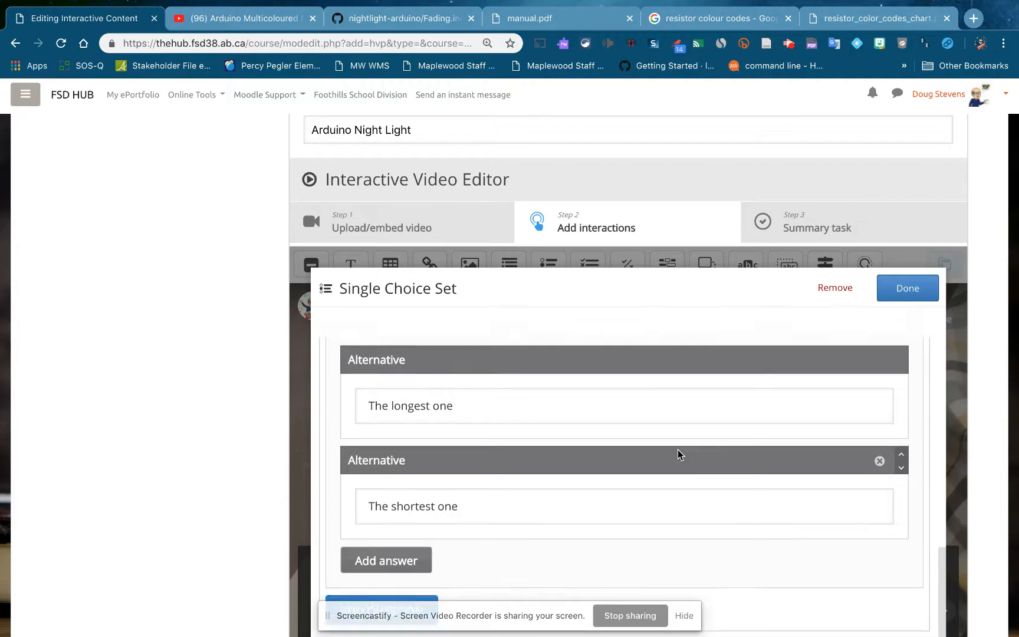
left_click(923, 297)
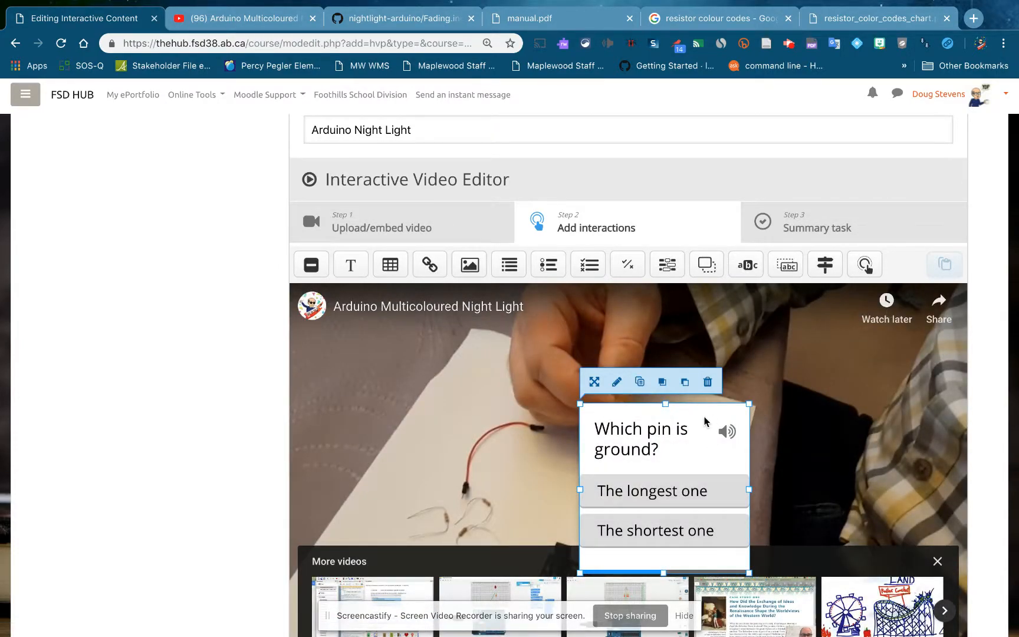
left_click_drag(588, 416, 298, 340)
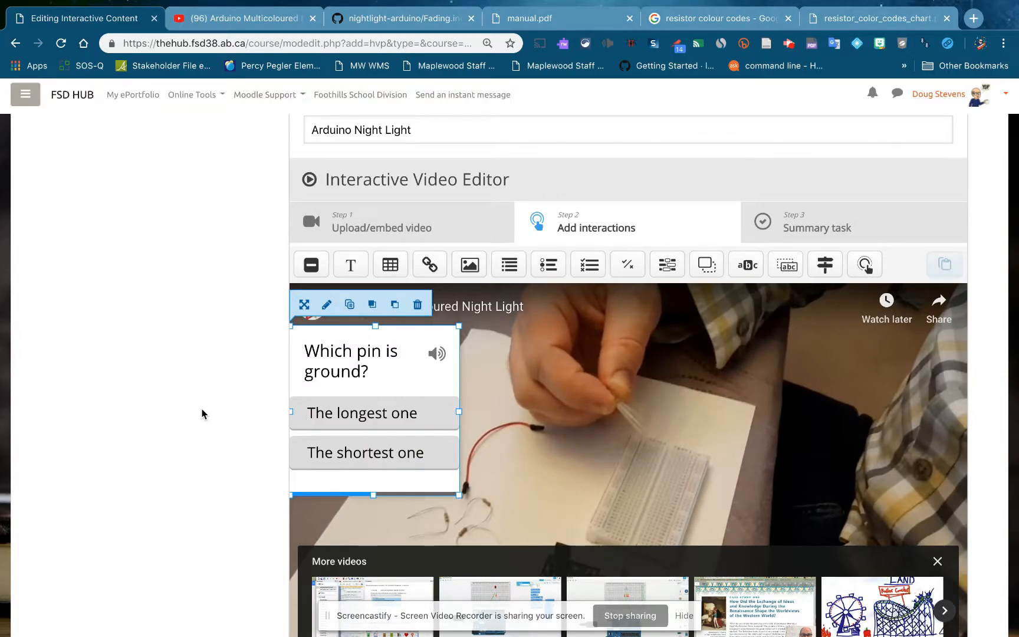
scroll(202, 413, "down", 5)
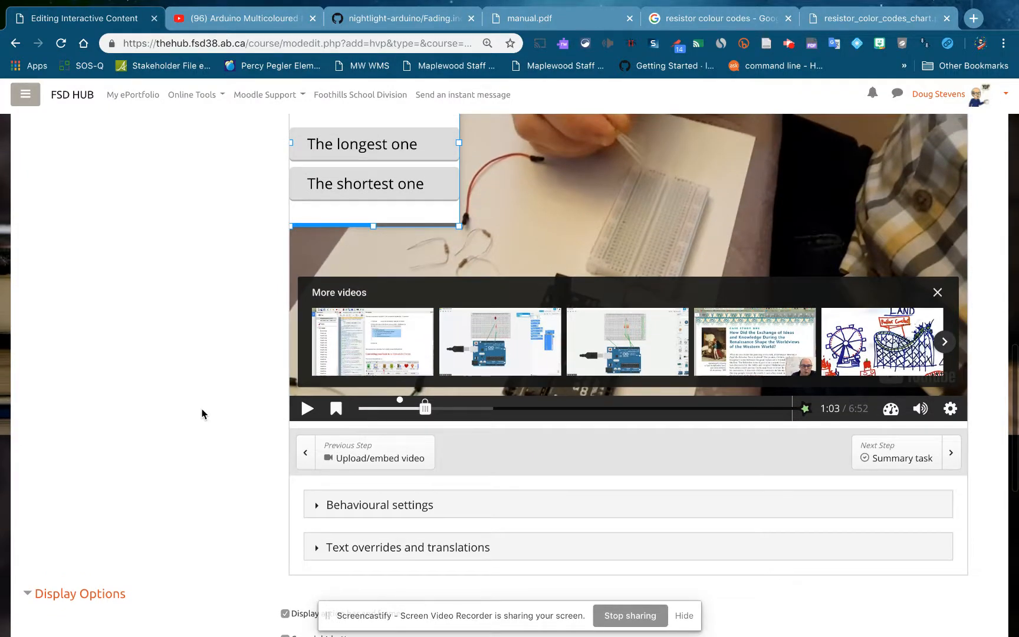
scroll(581, 323, "up", 4)
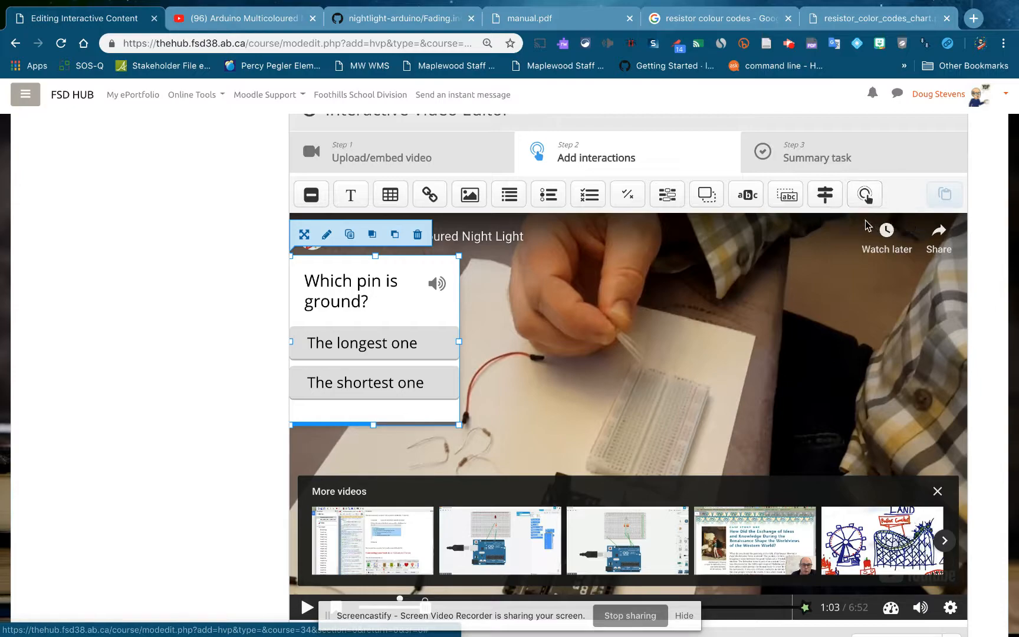
left_click(865, 195)
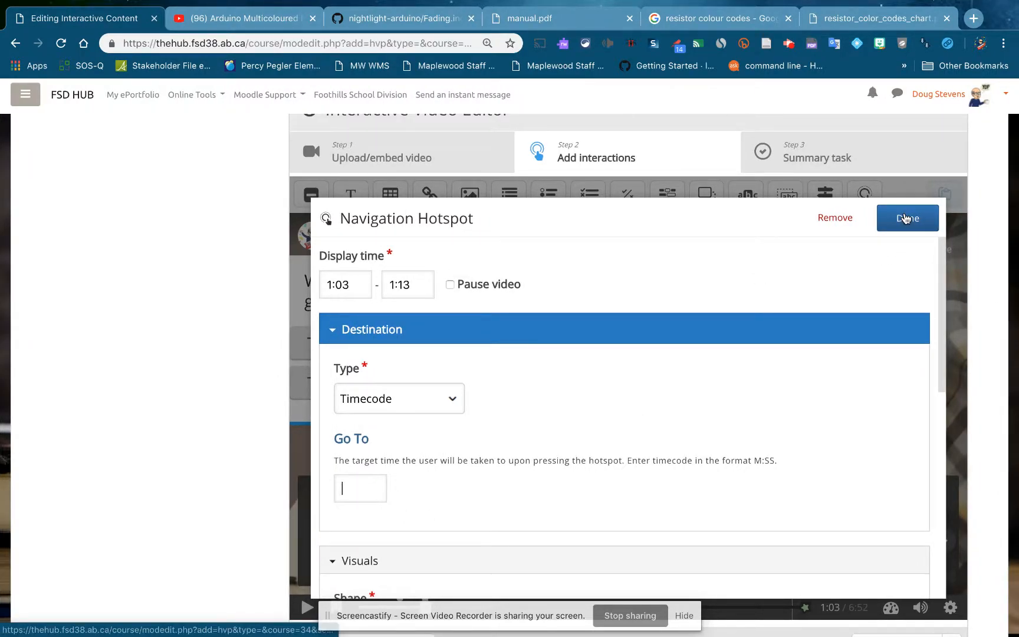
left_click(813, 218)
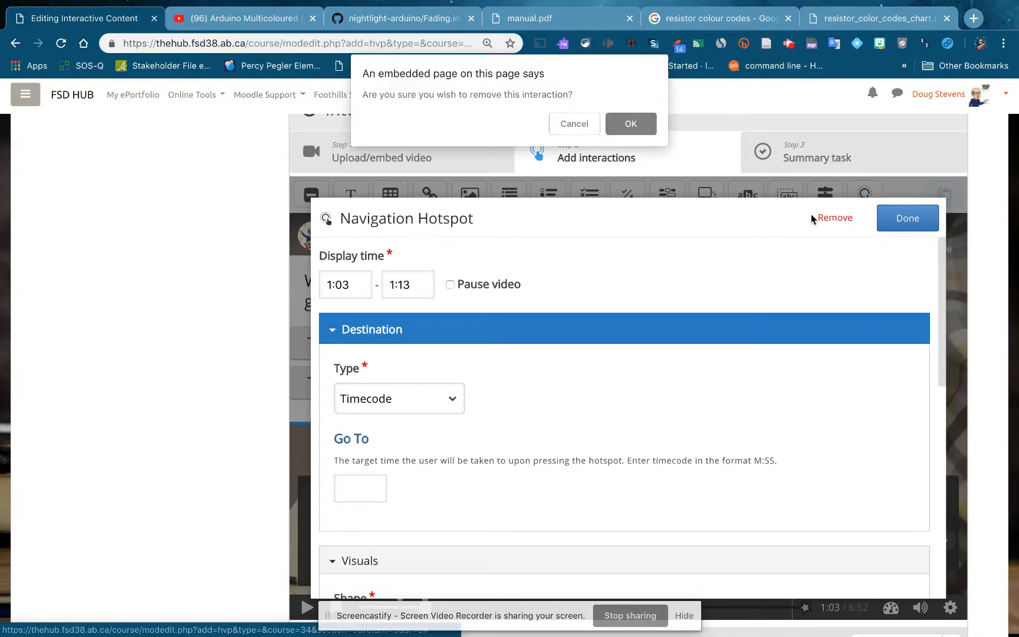
left_click(631, 124)
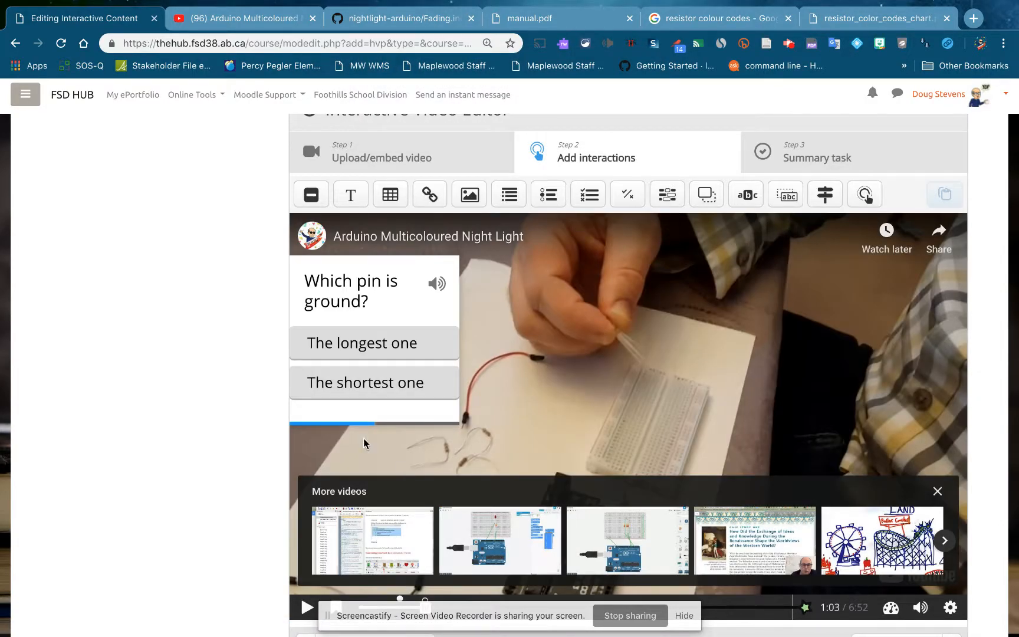
- Save the Arduino Night Light activity and display it
scroll(289, 399, "down", 2)
scroll(288, 399, "down", 7)
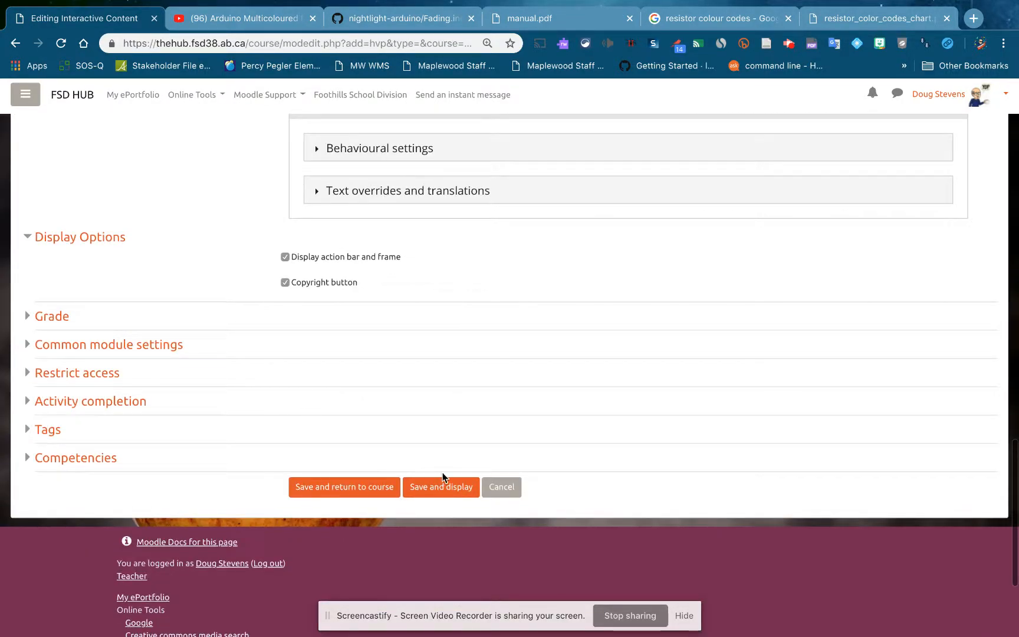
left_click(443, 481)
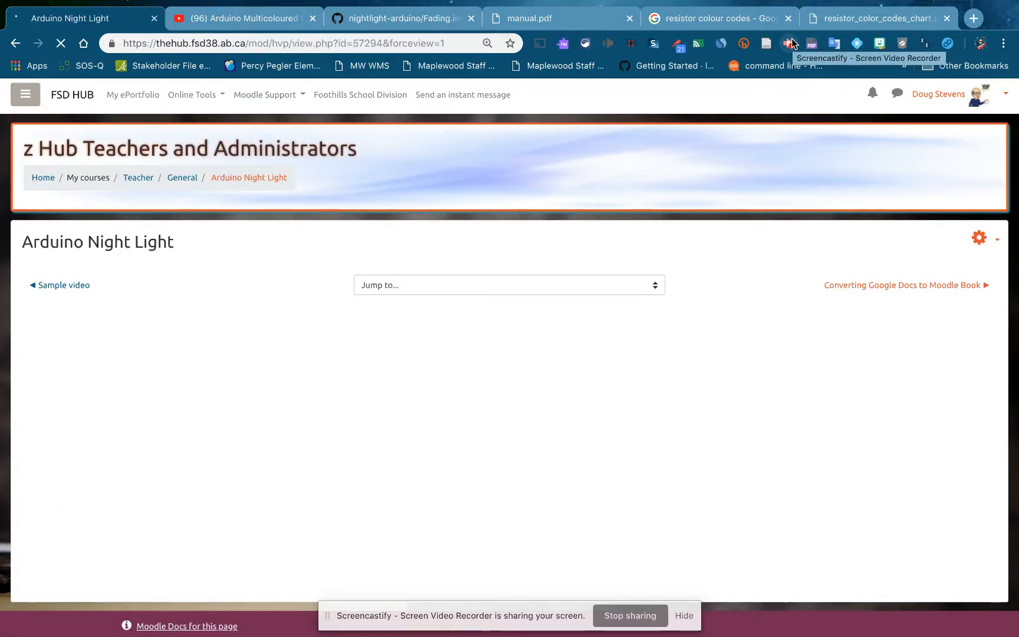
- Play the saved video, skip to shortly before the first interaction marker, and pause it once the resistor colour codes link is due
scroll(462, 479, "down", 4)
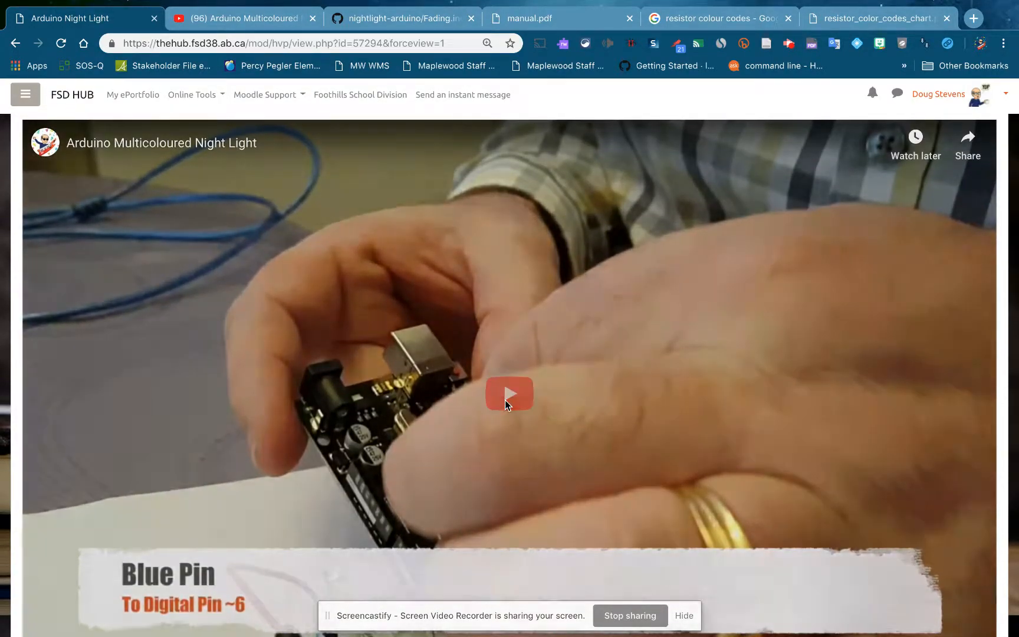
left_click(505, 399)
scroll(109, 561, "down", 2)
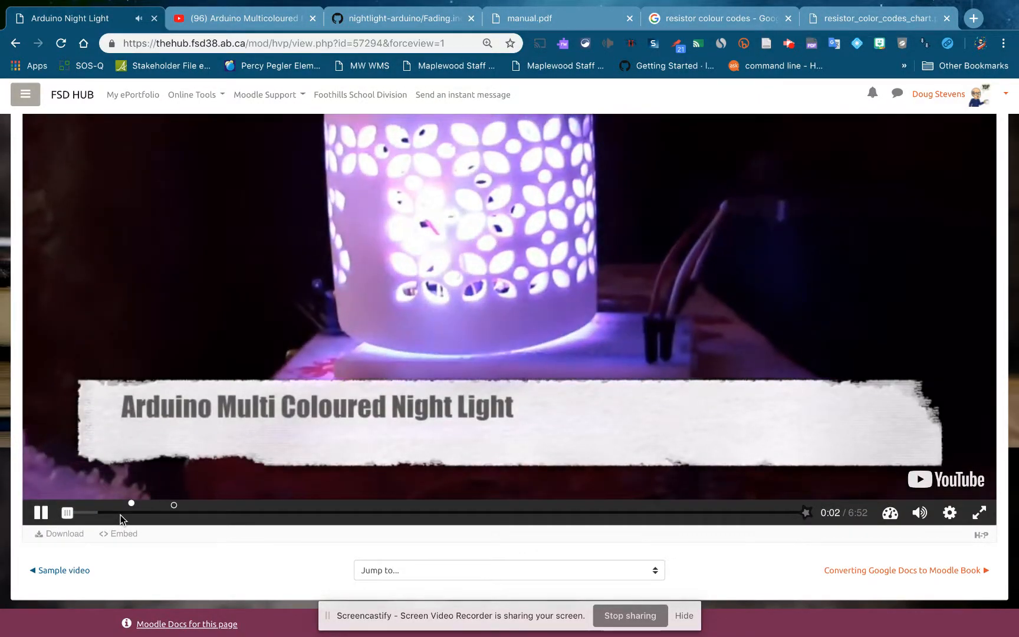
left_click(120, 513)
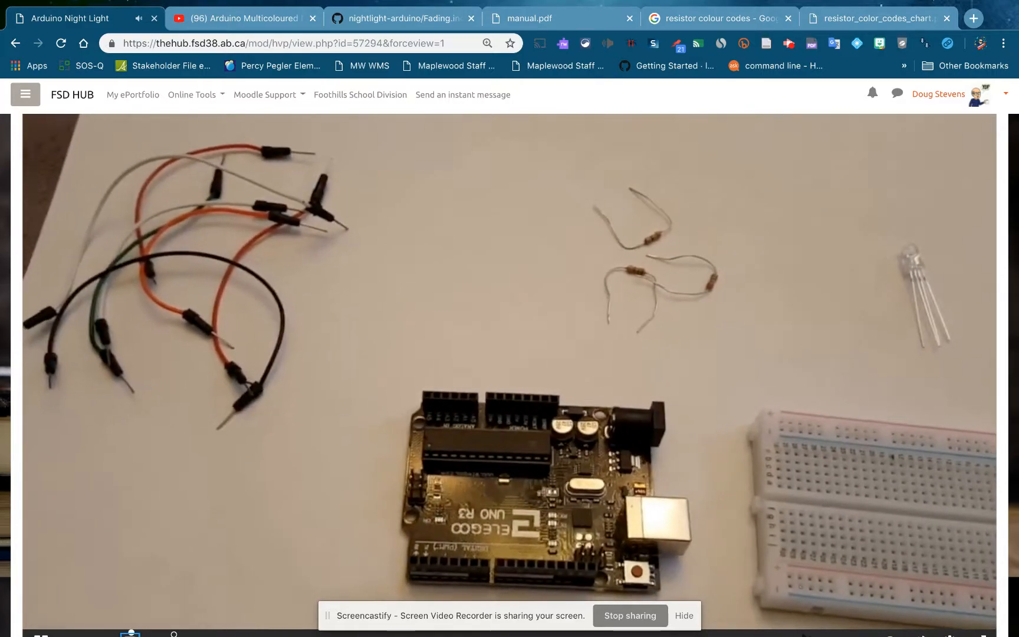
left_click(324, 271)
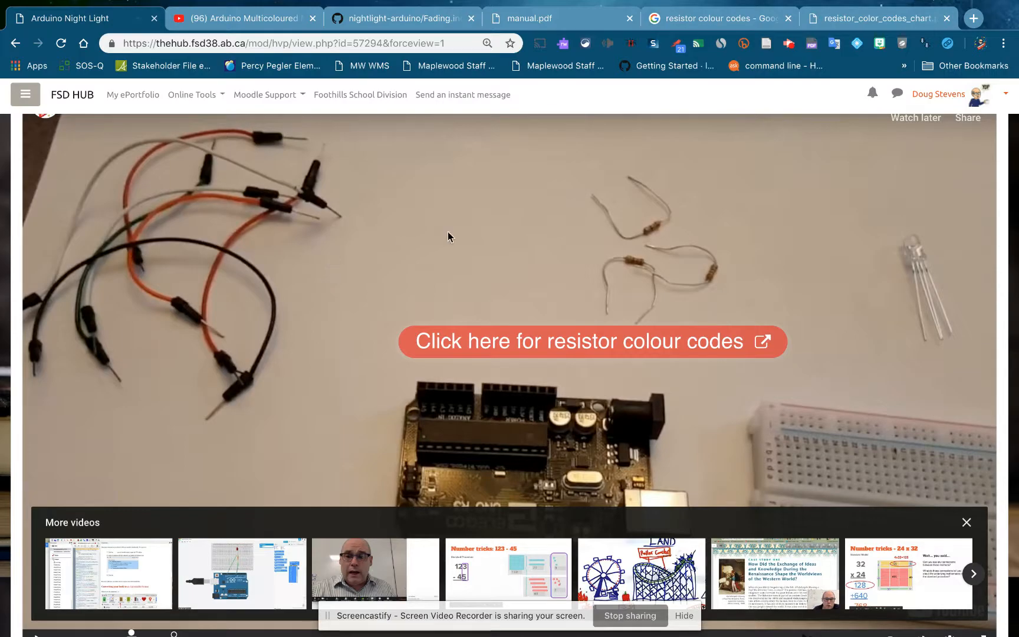
- Test the resistor colour codes link on the video, close the chart it opens, and resume playback
left_click(537, 340)
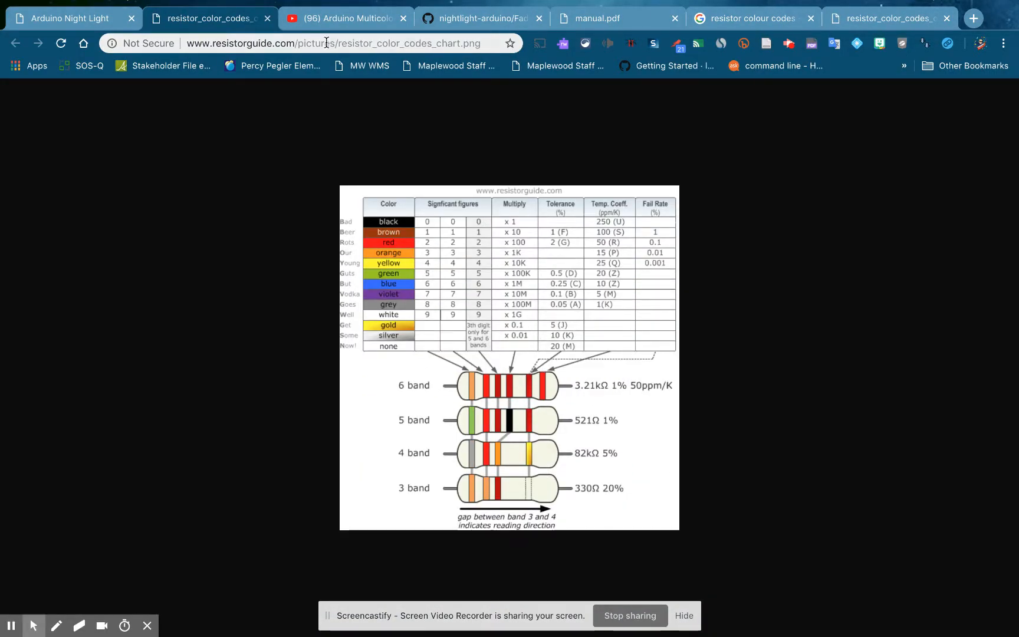
left_click(266, 20)
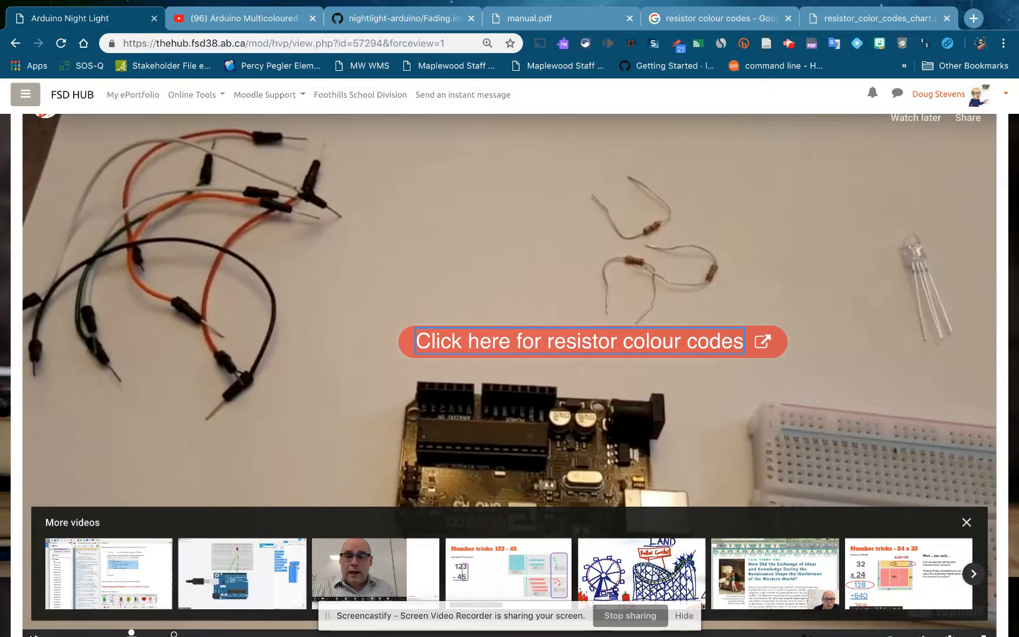
left_click(40, 635)
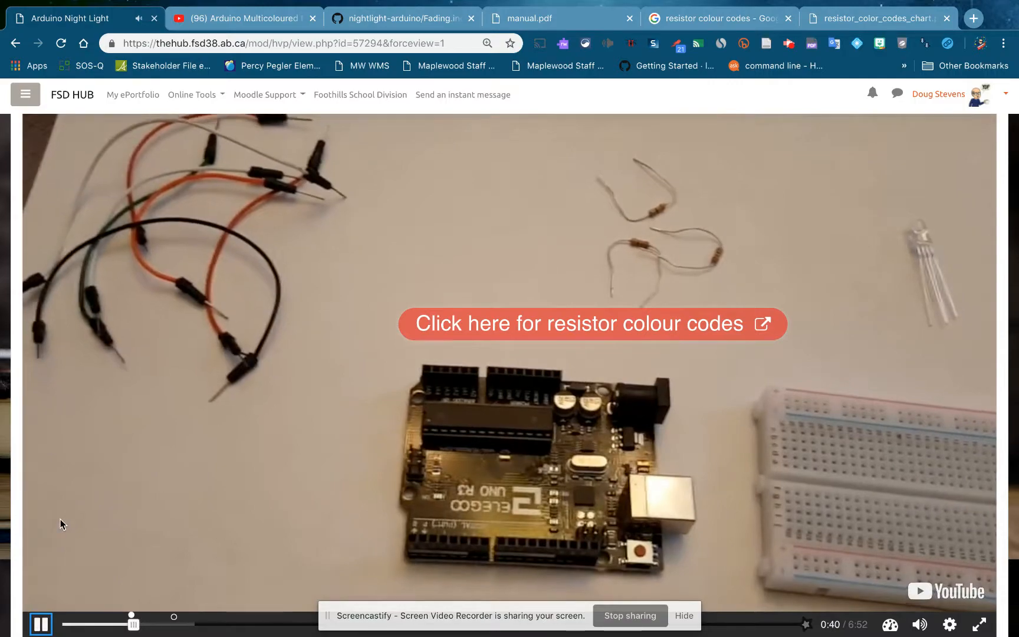
- Skip ahead to just before the LED pins question and answer it with "The shortest one"
scroll(62, 523, "down", 1)
left_click(159, 559)
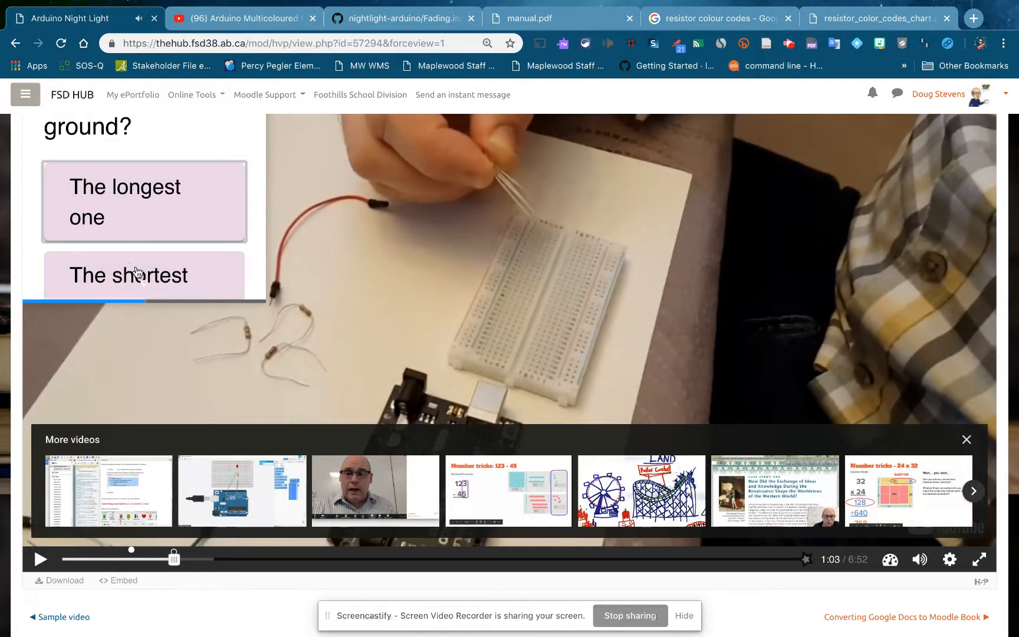
scroll(390, 327, "up", 3)
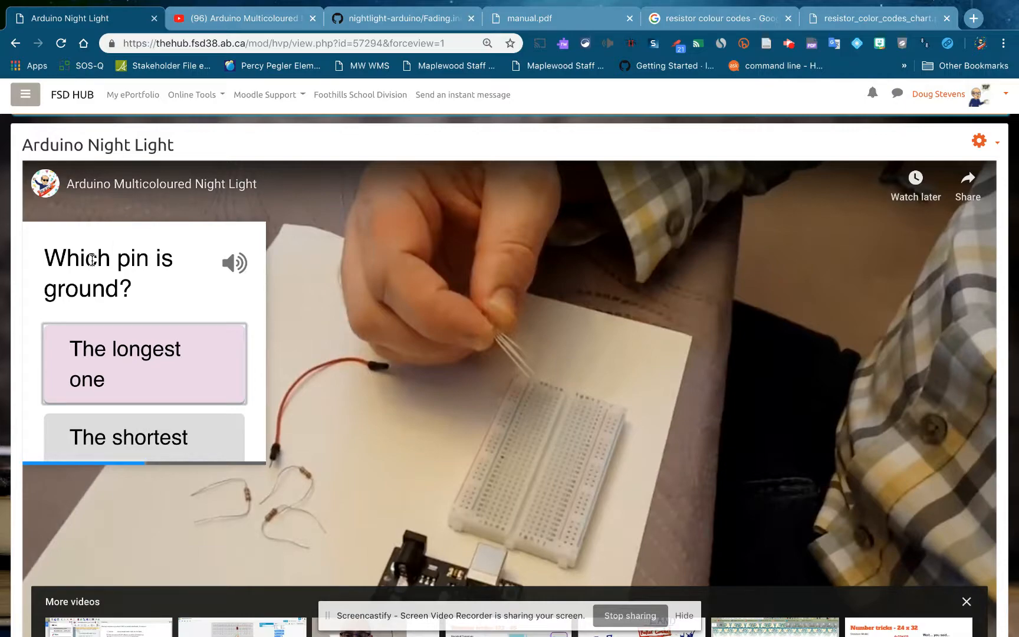
left_click(120, 434)
- Continue the video from the question's result and pause it at 1:07
scroll(120, 434, "down", 1)
scroll(119, 434, "up", 1)
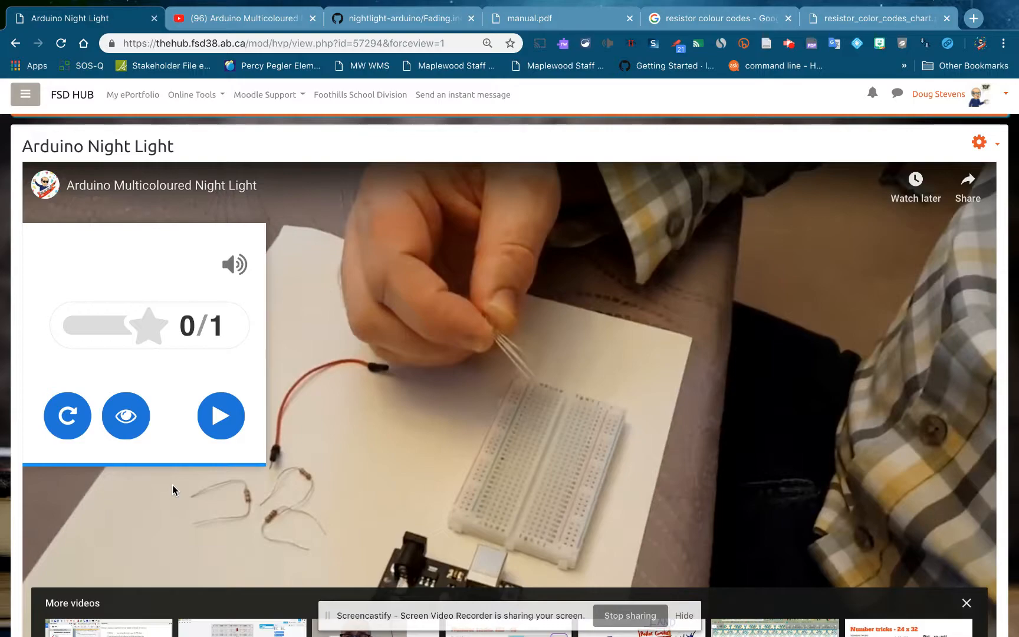
left_click(220, 416)
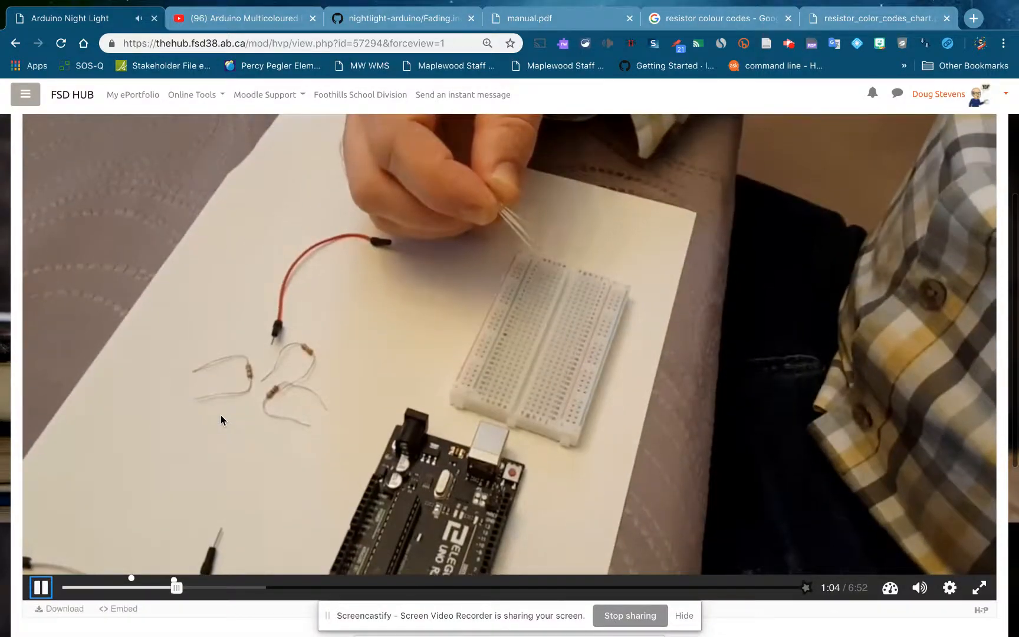
left_click(33, 592)
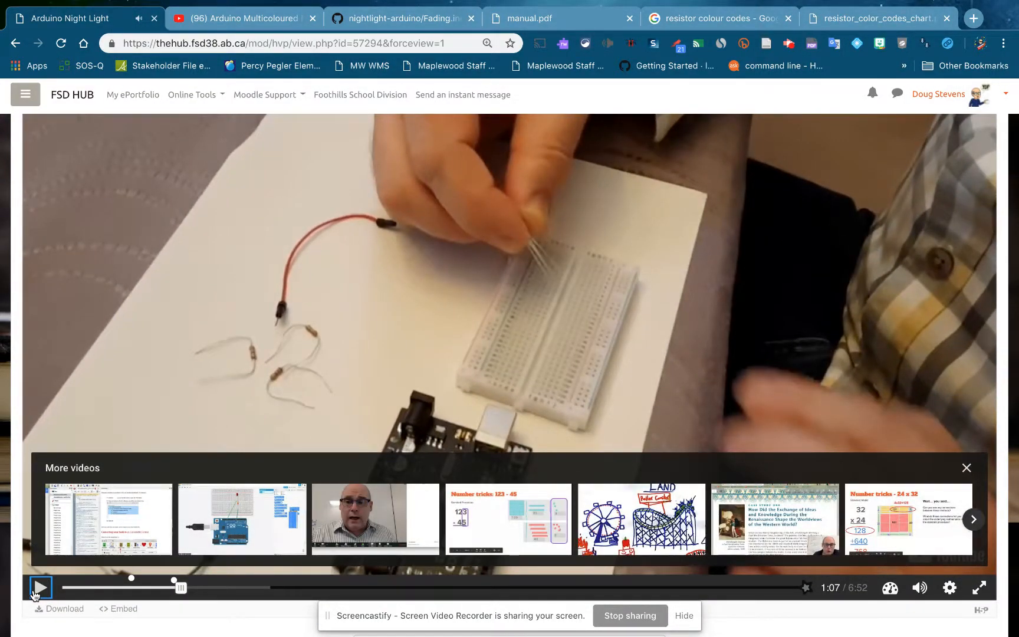